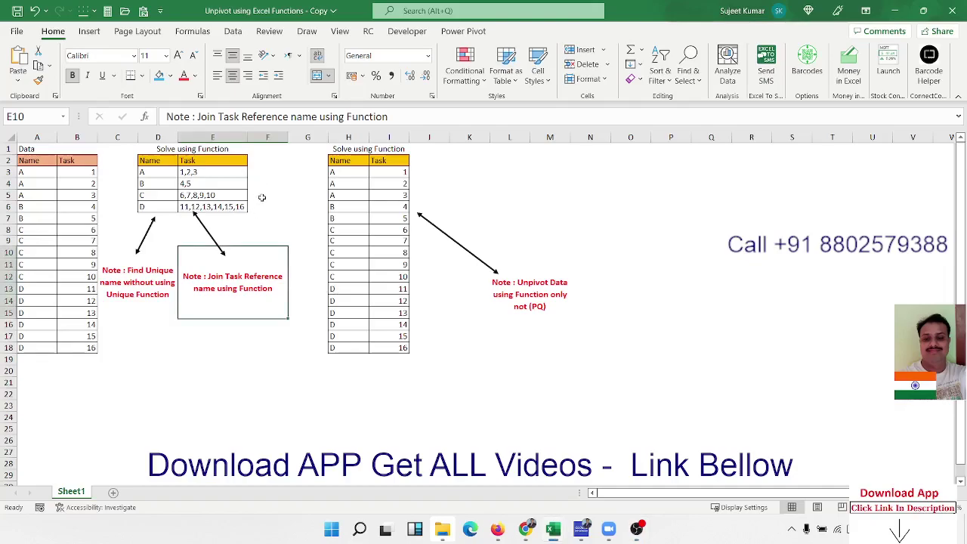
Look over the Data table's Name and Task columns and the function result table.
left_click(43, 172)
left_click(47, 151)
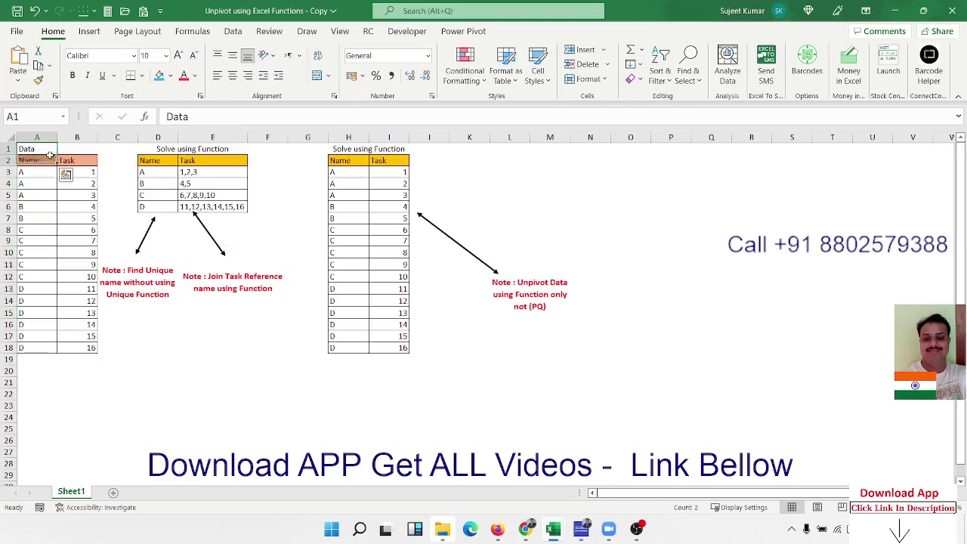
left_click(50, 159)
left_click_drag(50, 158, 76, 235)
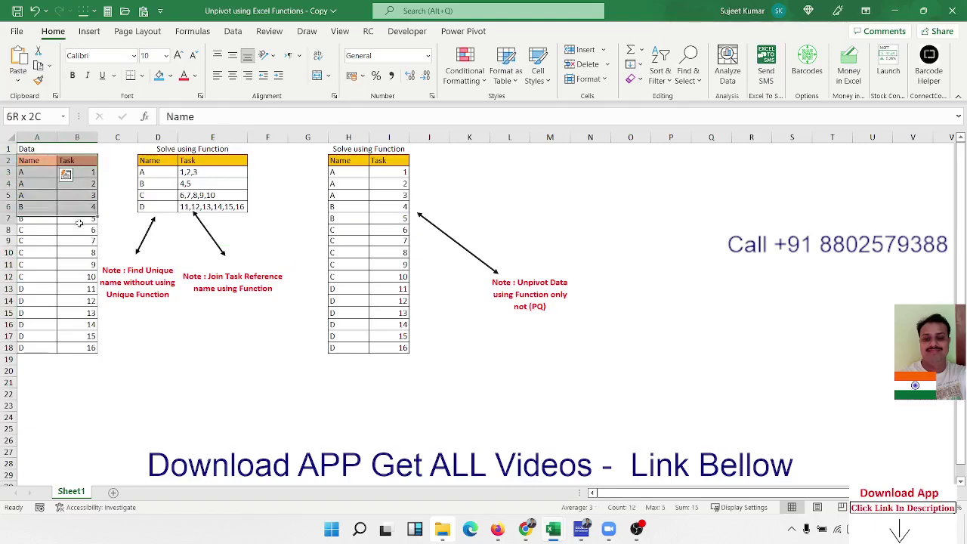
left_click(48, 208)
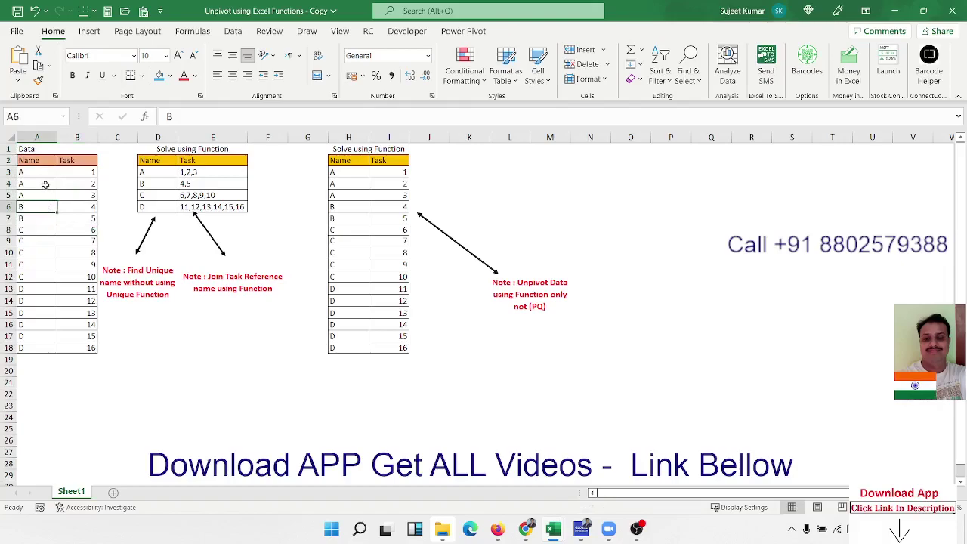
left_click_drag(159, 160, 223, 218)
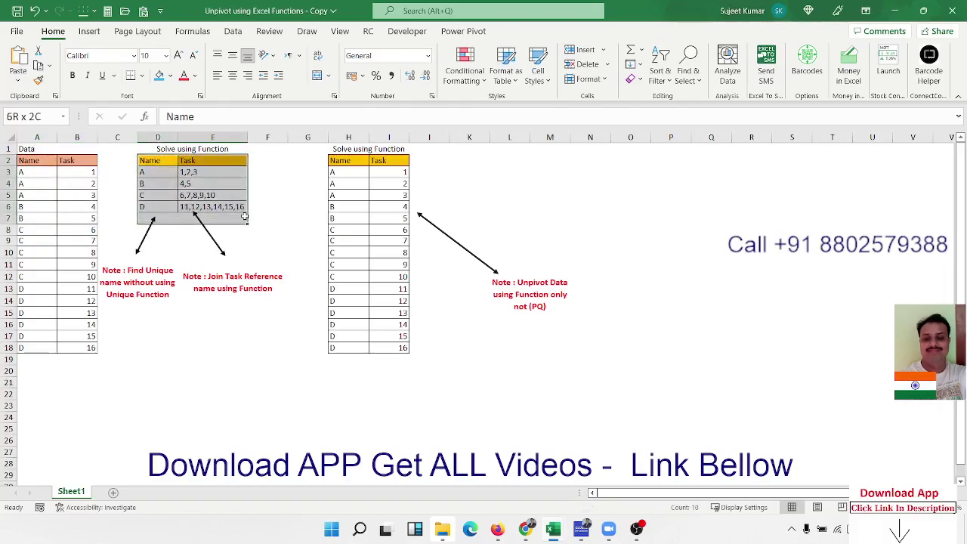
Copy the Name column A2:A18 into column N, starting at N1.
left_click_drag(28, 160, 43, 352)
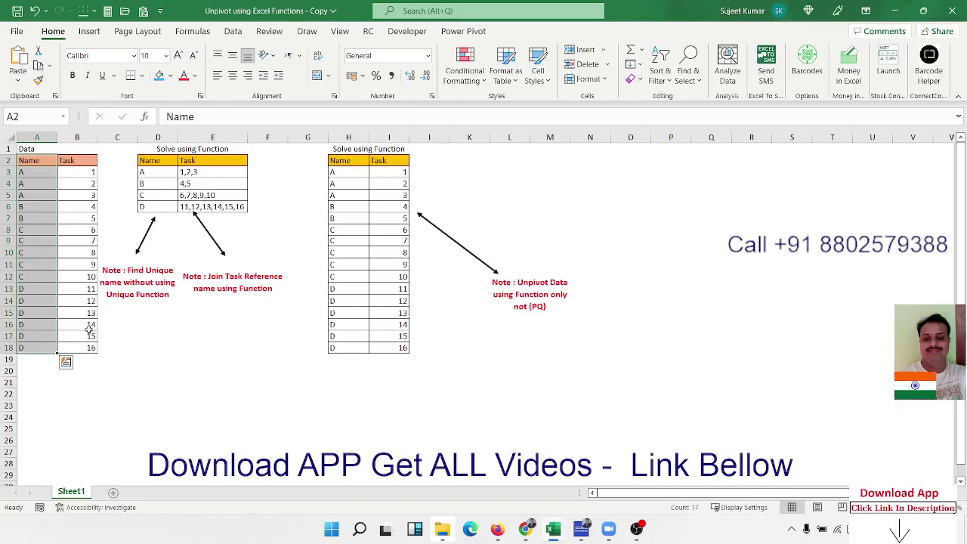
key("ctrl+c")
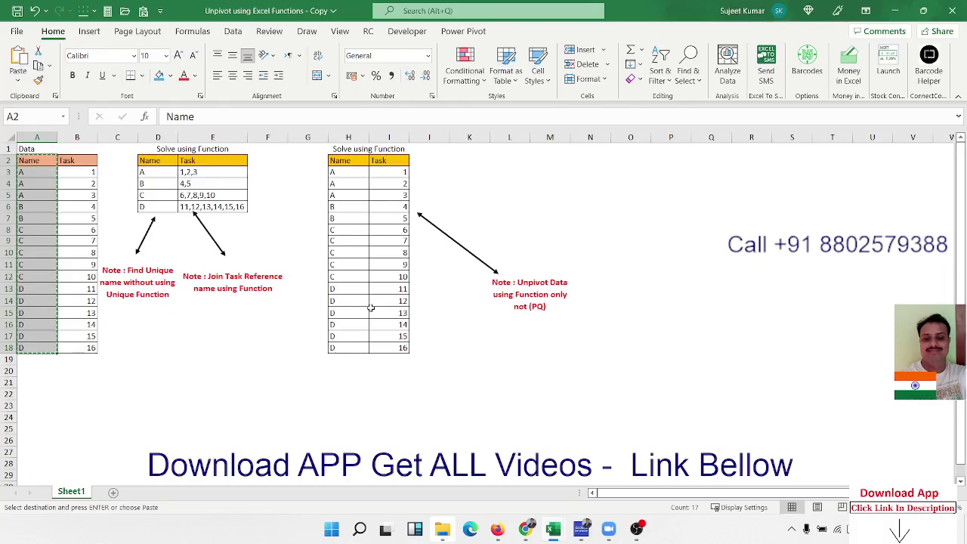
left_click(593, 158)
left_click(598, 148)
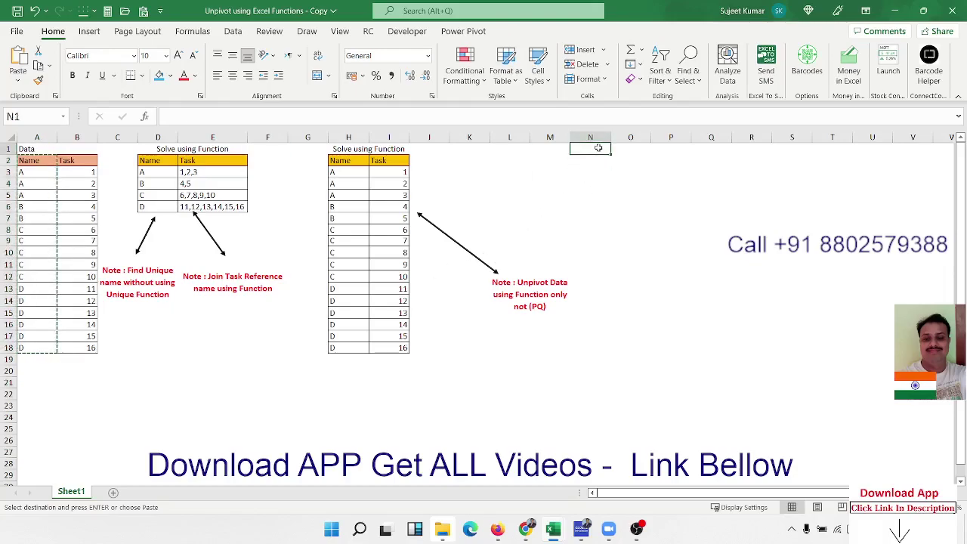
key("ctrl+v")
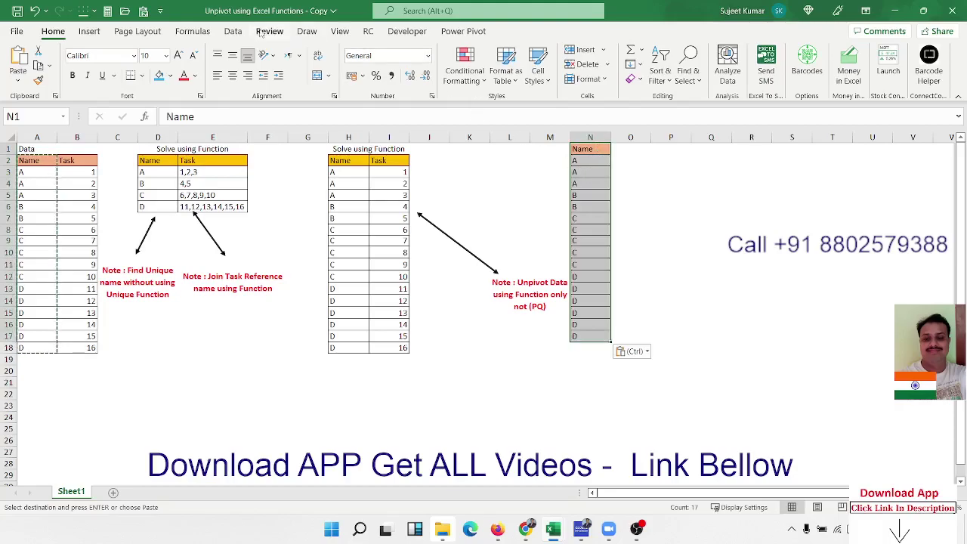
Run Remove Duplicates on the column N names only, with headers, leaving A, B, C and D.
left_click(241, 33)
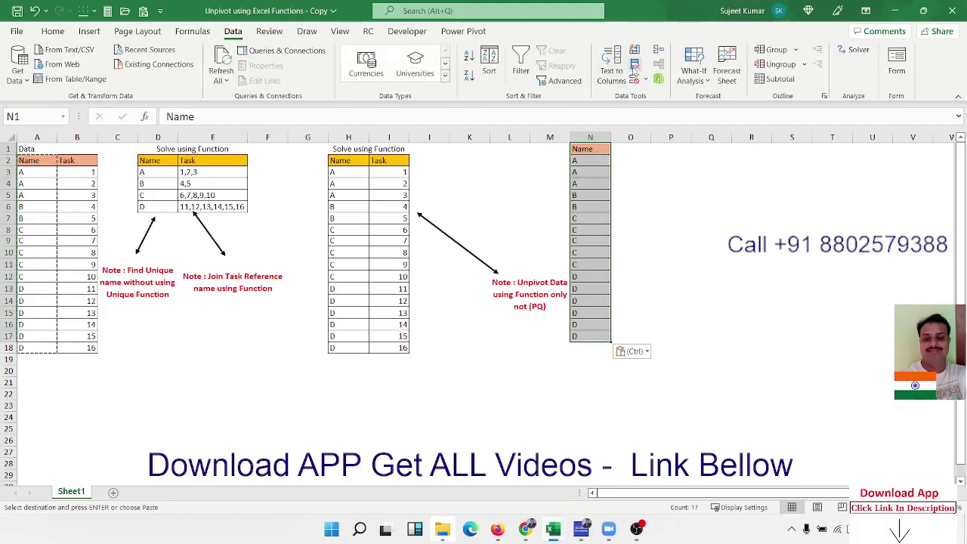
left_click(634, 67)
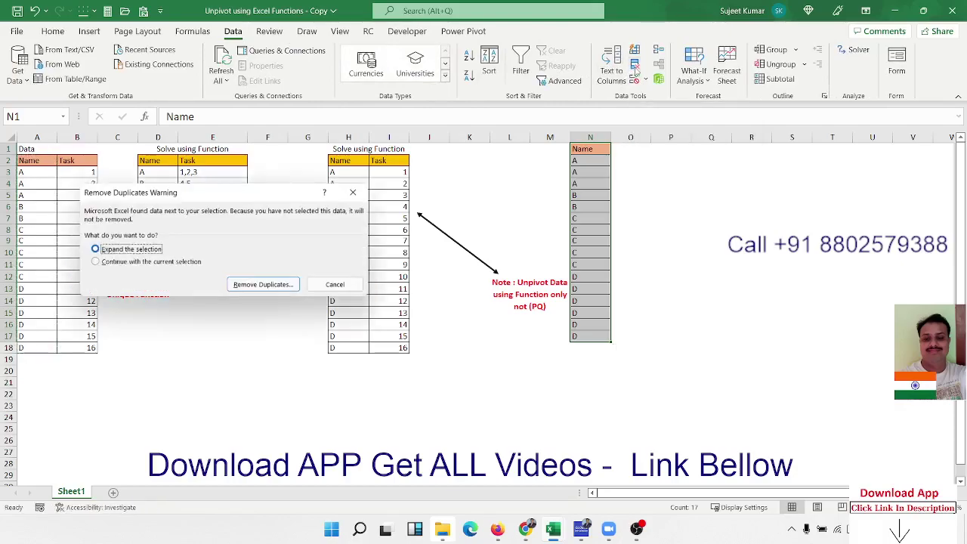
left_click(286, 285)
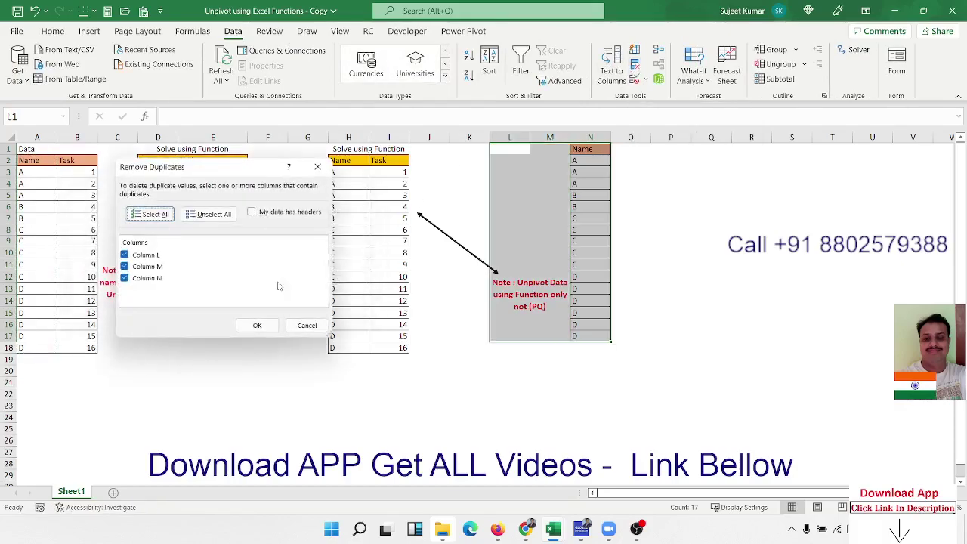
key("Escape")
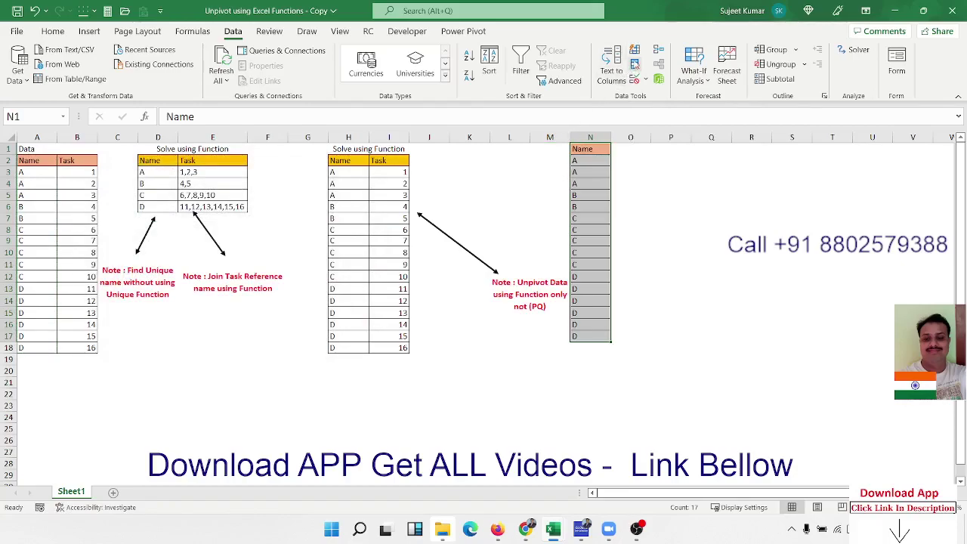
left_click(635, 67)
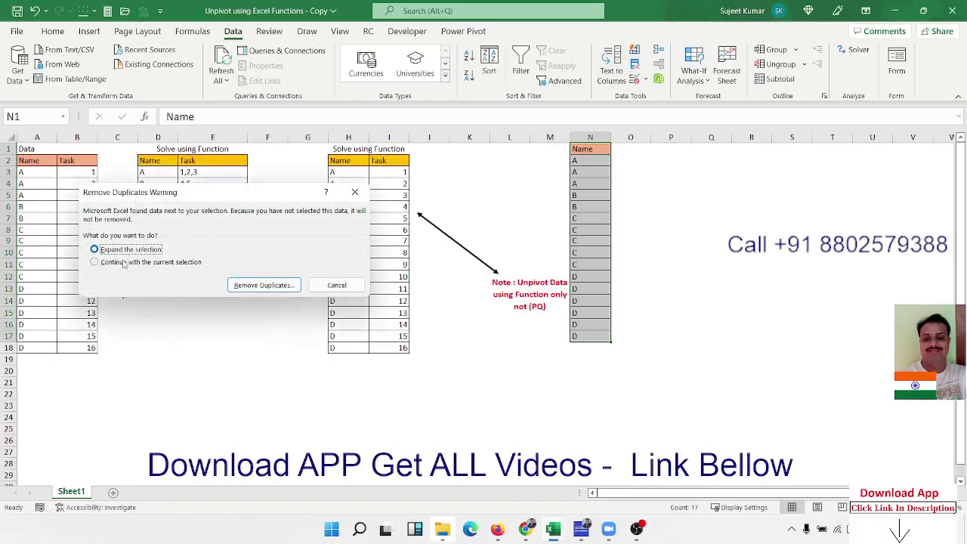
left_click(123, 263)
left_click(250, 286)
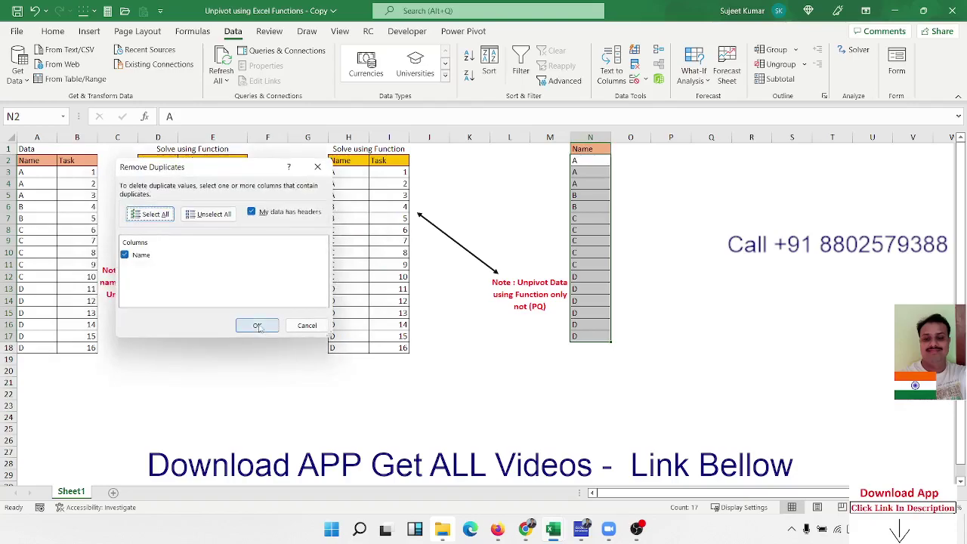
left_click(258, 327)
left_click(487, 298)
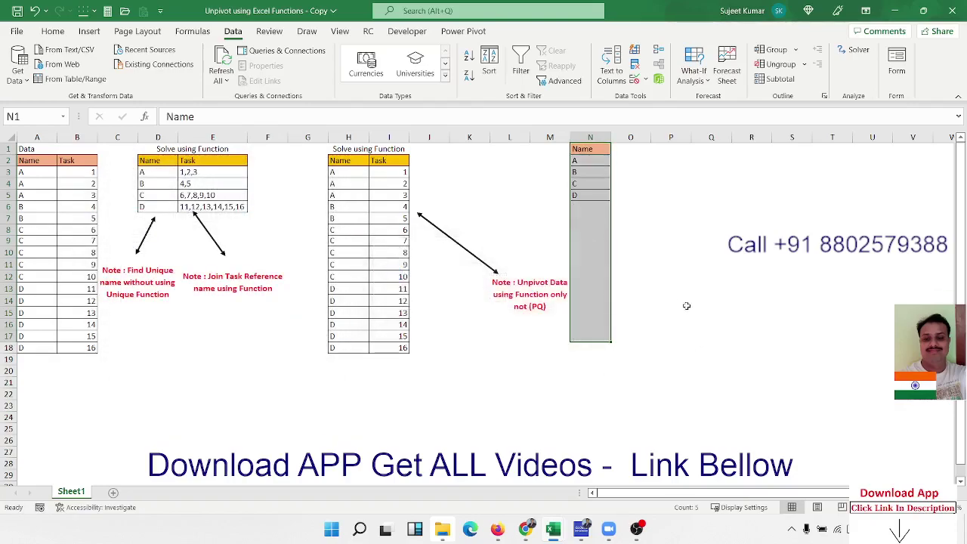
left_click(680, 302)
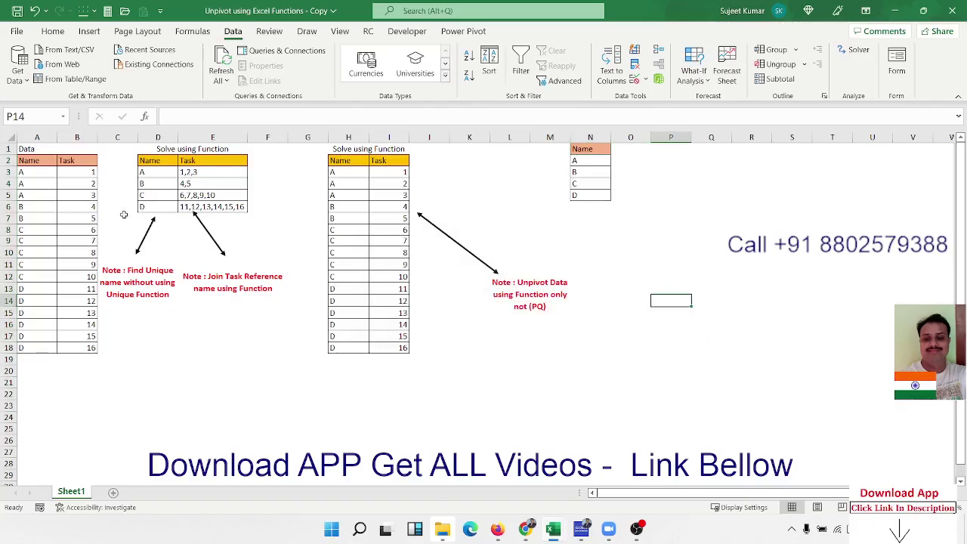
Review the task numbers in column B and the joined task lists in column E.
left_click(90, 183)
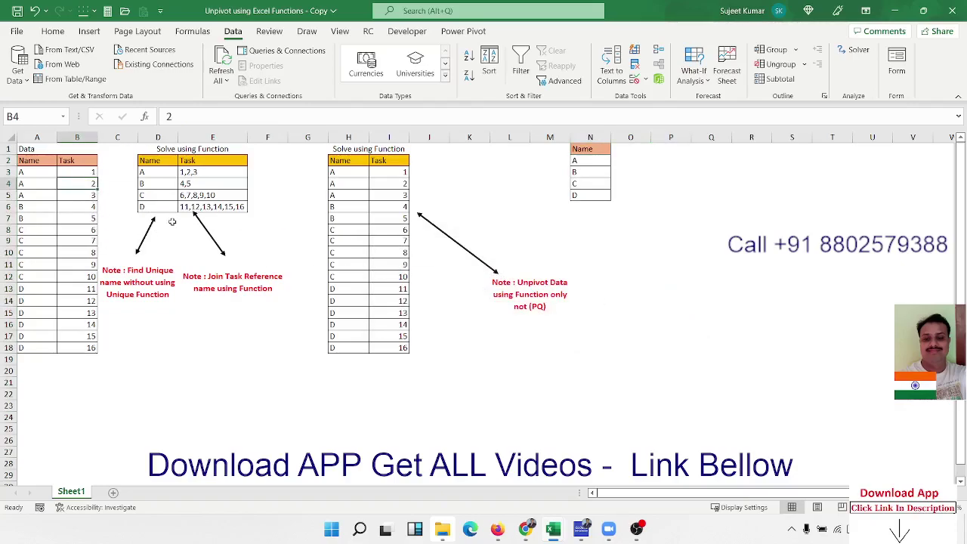
left_click(185, 171)
left_click(189, 195)
left_click(191, 206)
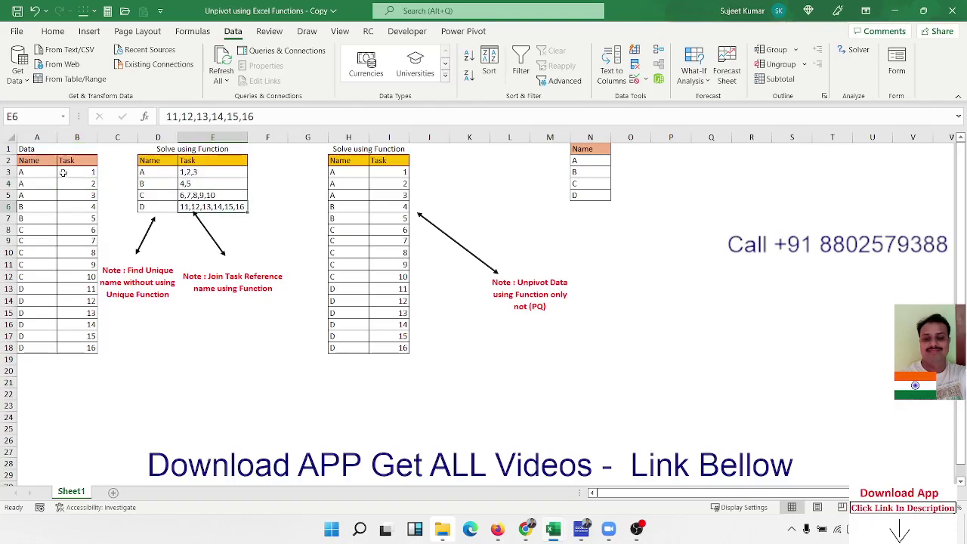
left_click(618, 161)
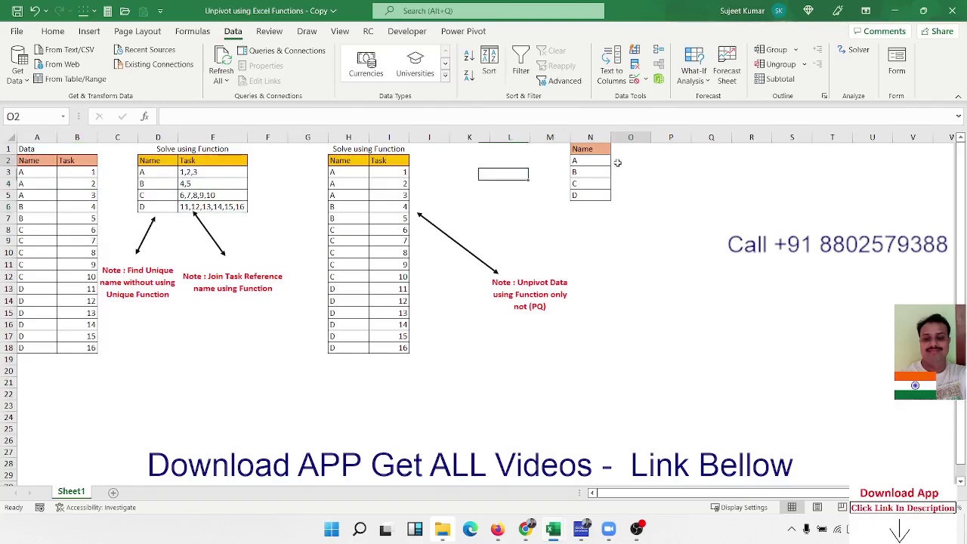
Copy the Task heading from B2 into O1.
left_click(87, 160)
key("ctrl+c")
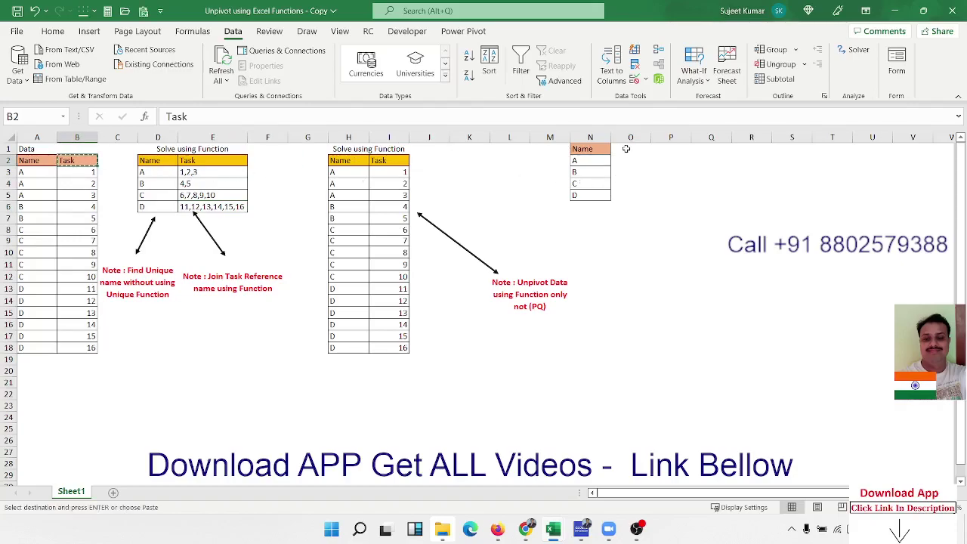
left_click(626, 150)
key("ctrl+v")
key("Escape")
left_click(633, 163)
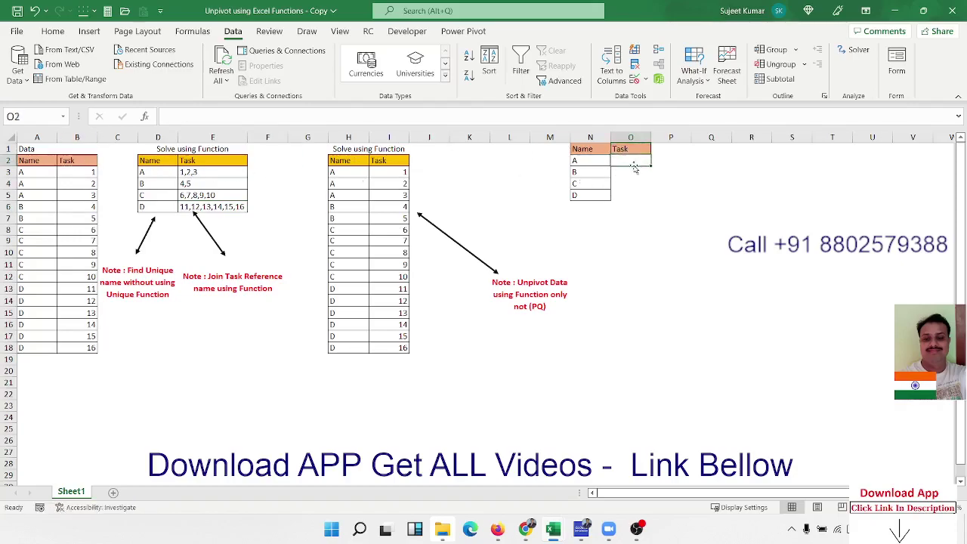
Start a TEXTJOIN in O2 with a comma delimiter, TRUE to ignore empties, and an IF.
type("=te")
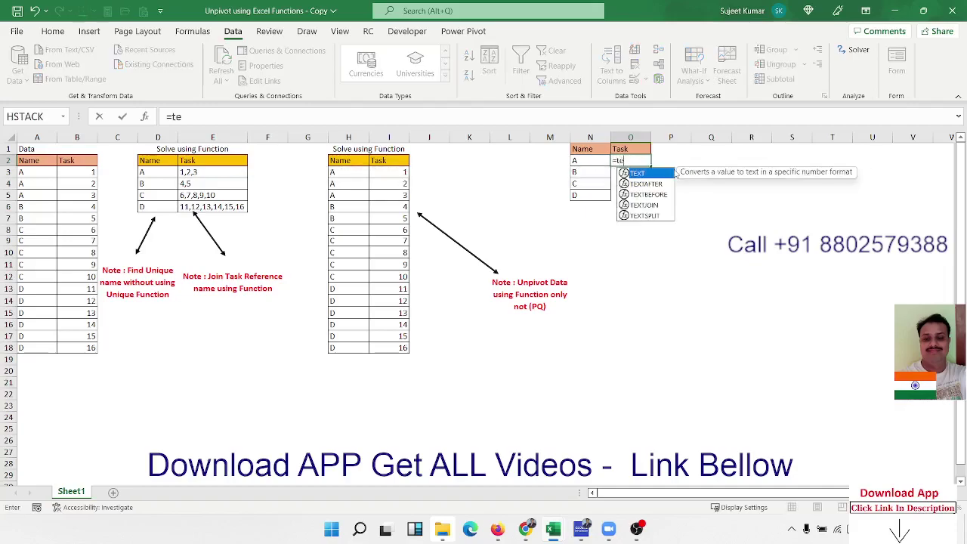
key("Down")
key("Down")
key("Down")
key("Tab")
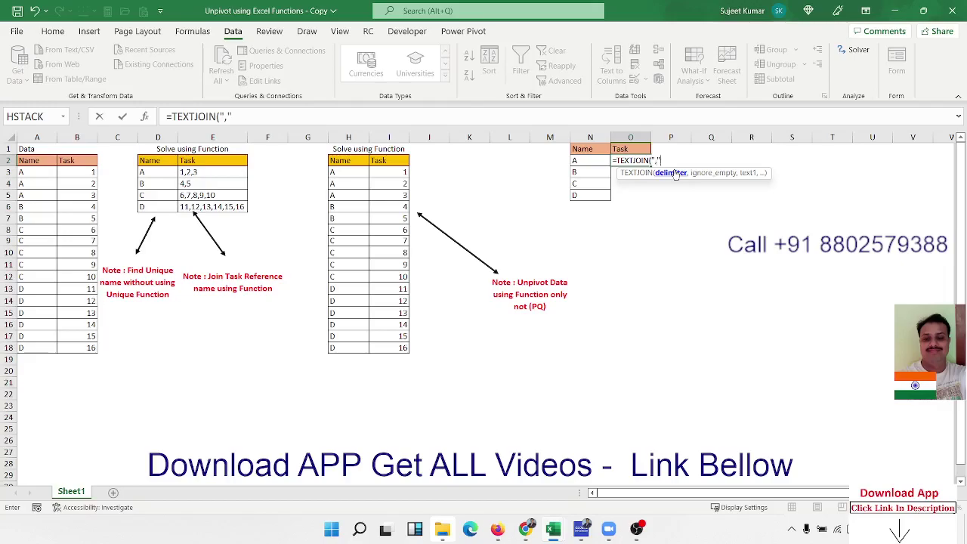
type(",")
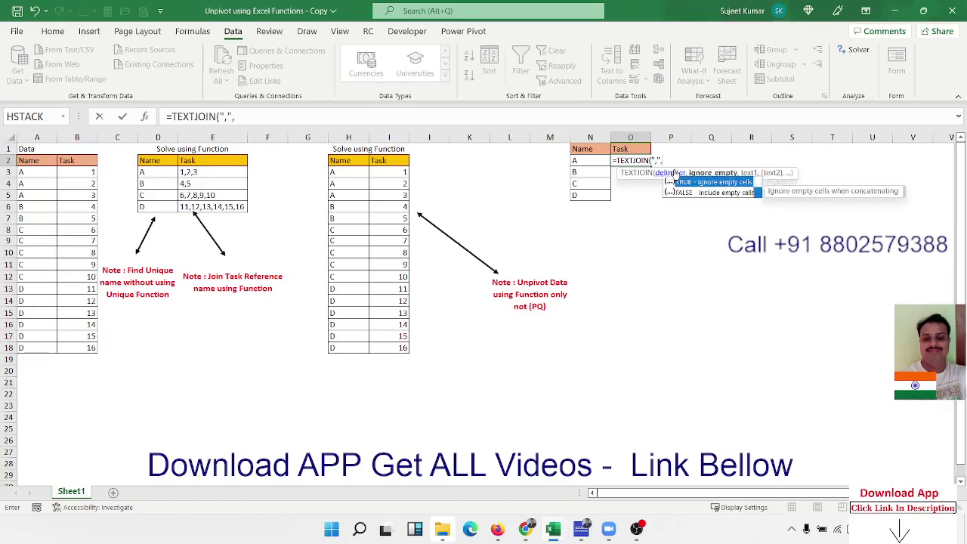
key("Tab")
type(",")
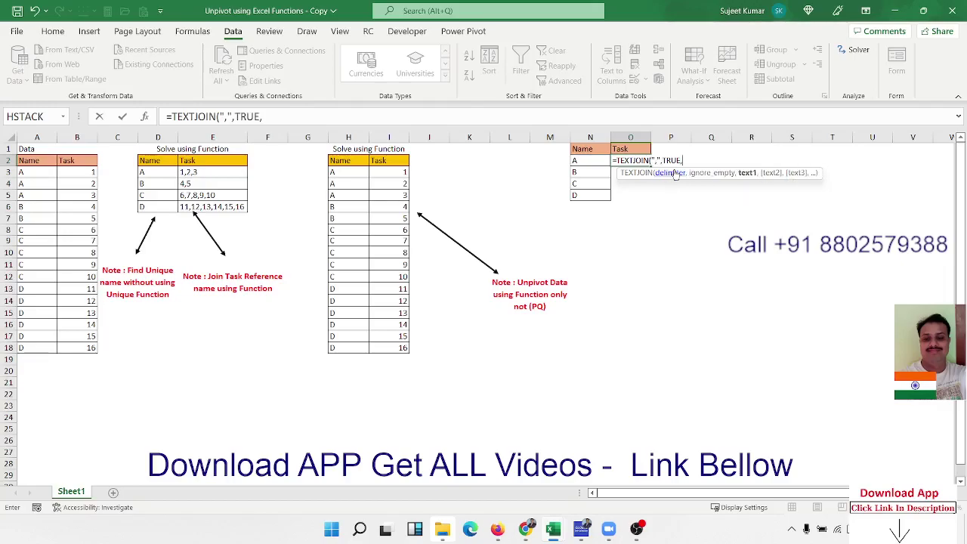
type("IF(")
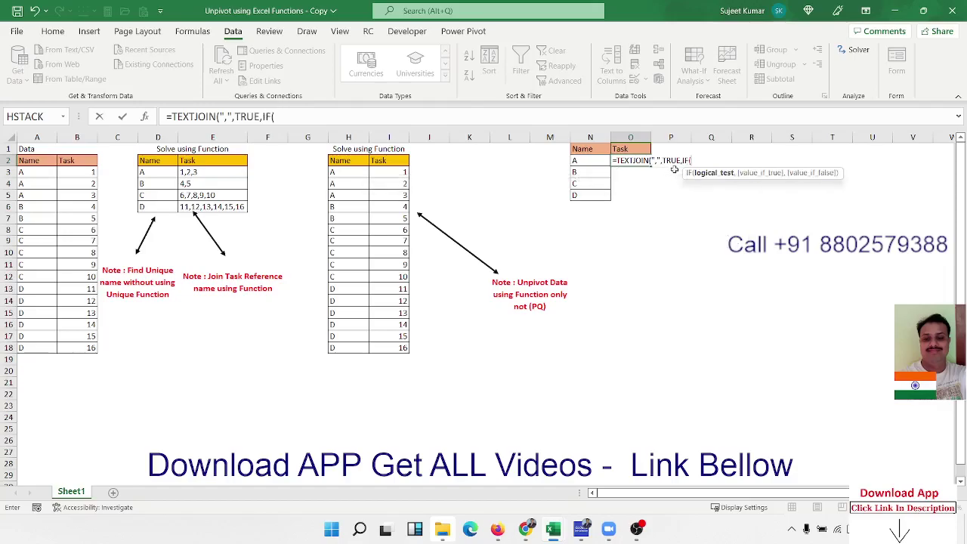
Complete IF(A3:A18=N2,B3:B18,"") and enter the formula, giving 1,2,3 for name A.
left_click_drag(34, 172, 27, 347)
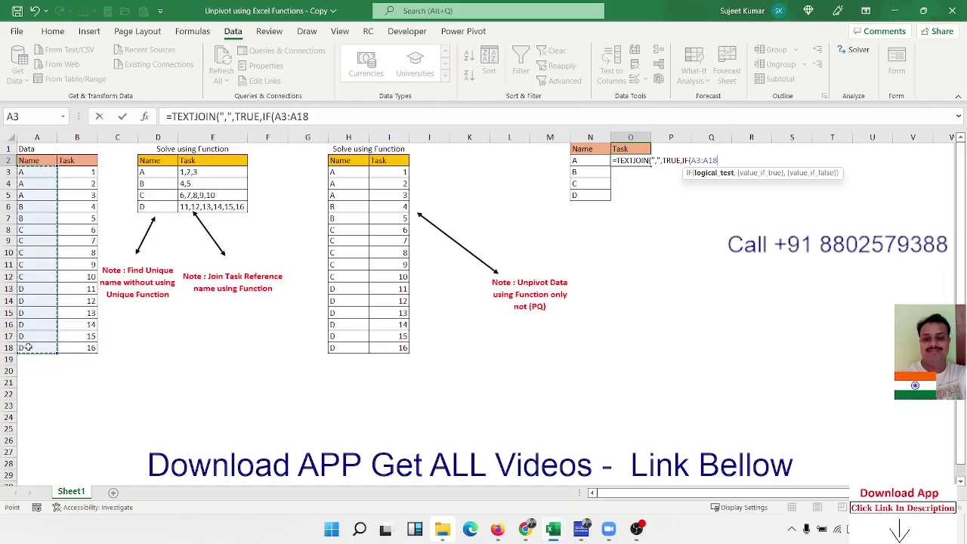
type("=")
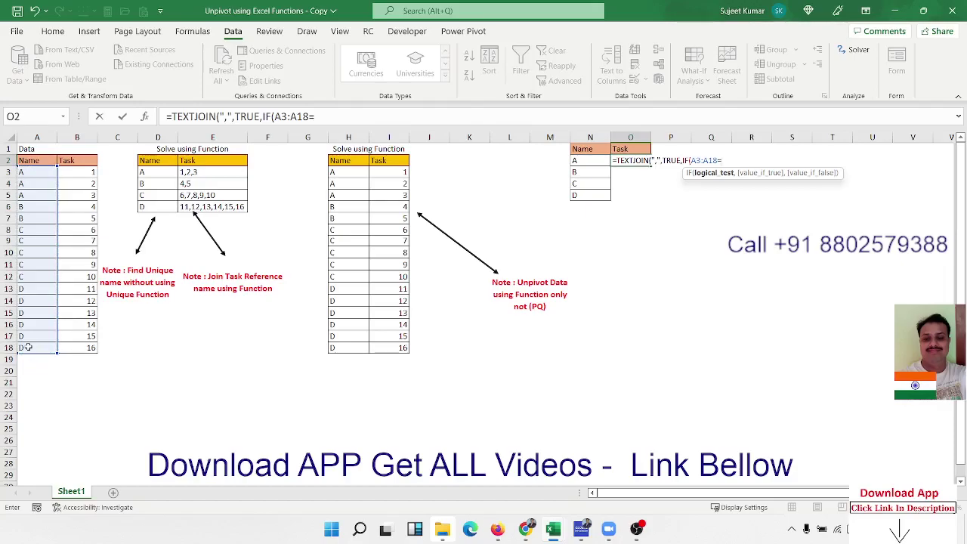
left_click(575, 164)
type(",")
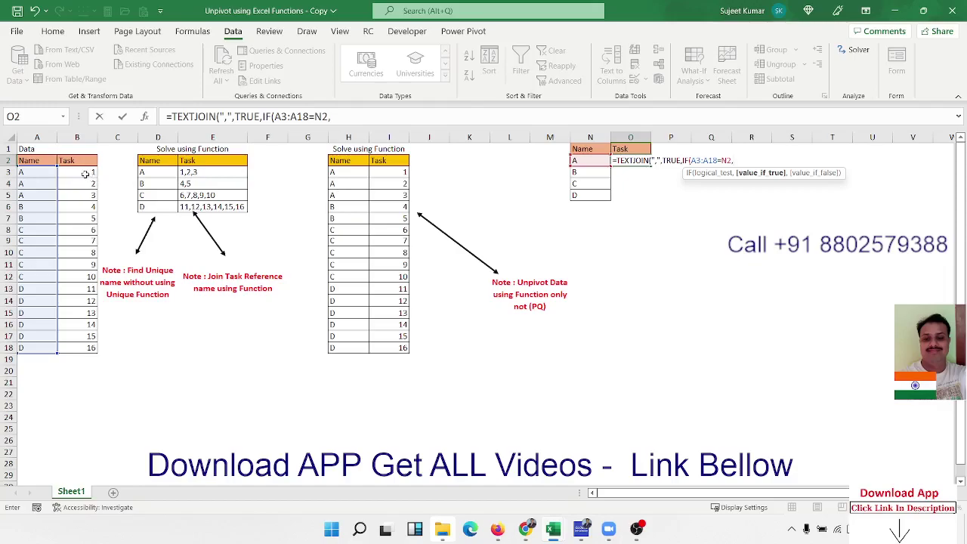
mouse_move(91, 173)
left_mouse_down()
mouse_move(81, 368)
mouse_move(87, 348)
left_mouse_up()
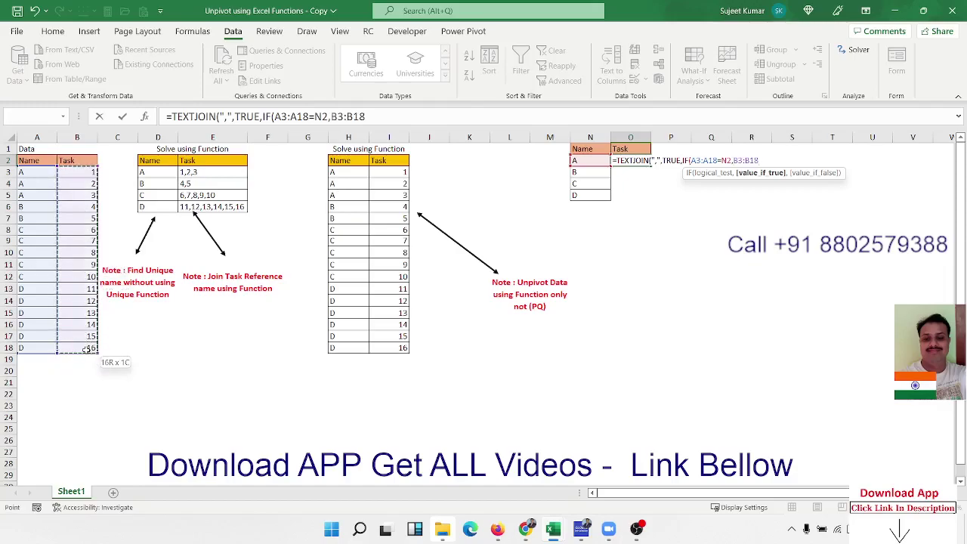
type(",\"\"")
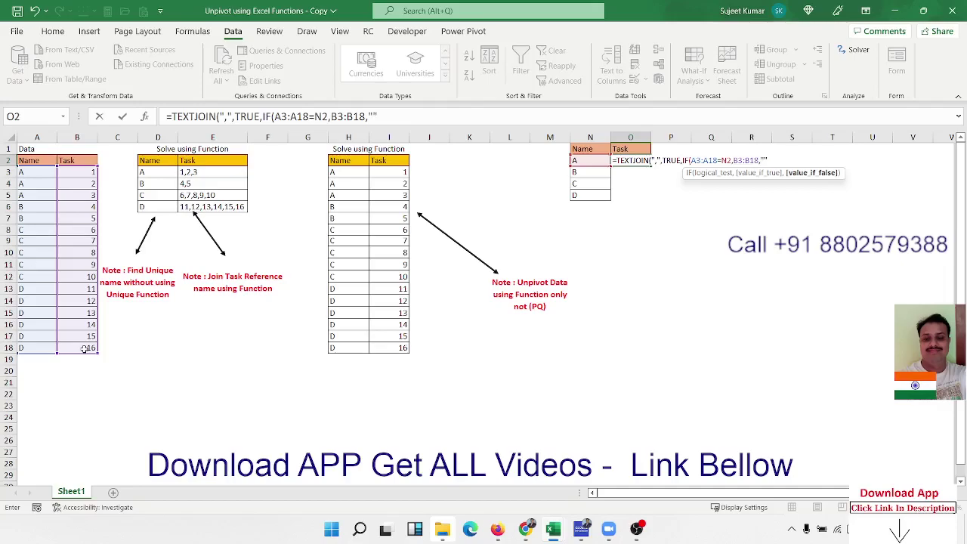
type(")")
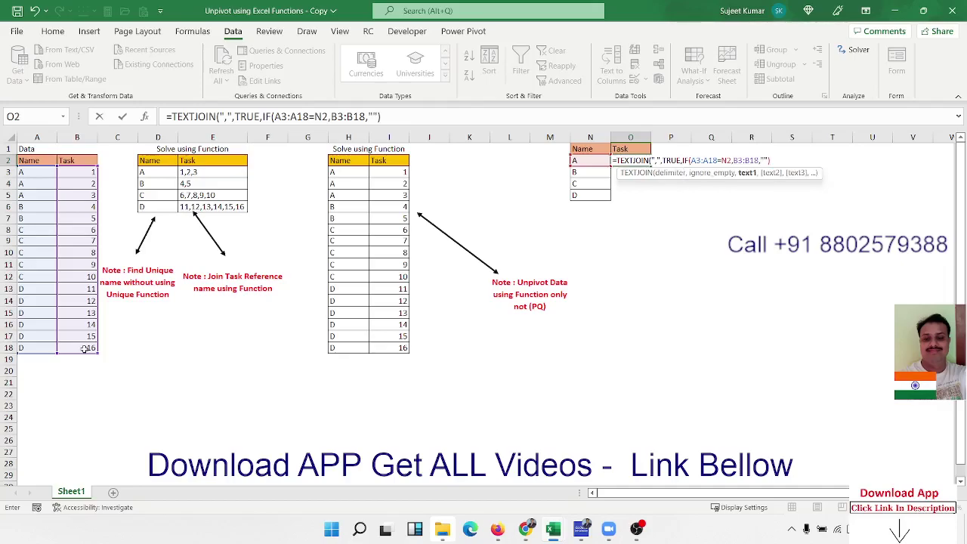
key("Return")
key("Return")
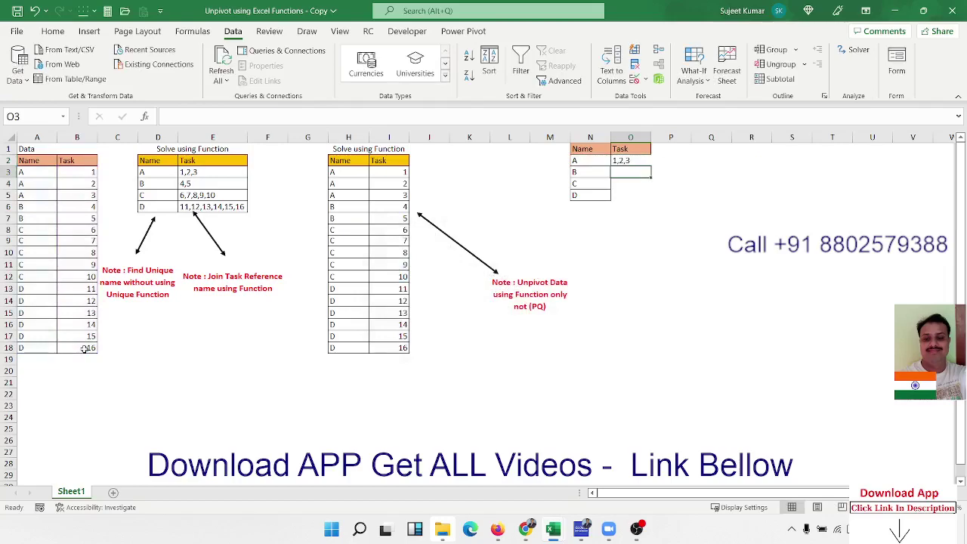
key("Up")
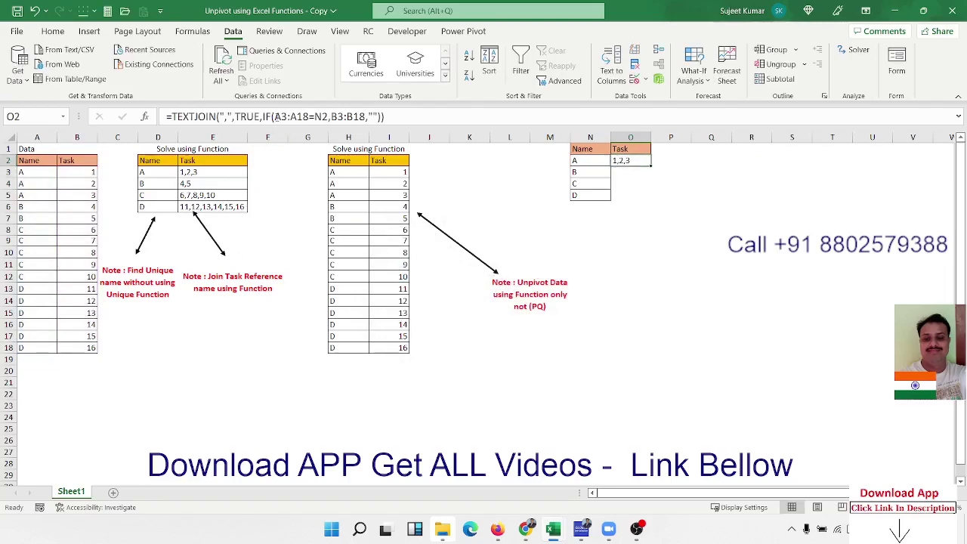
Lock the O2 formula's ranges as $A$3:$A$18 and $B$3:$B$18, then fill it down to O5.
left_click(274, 117)
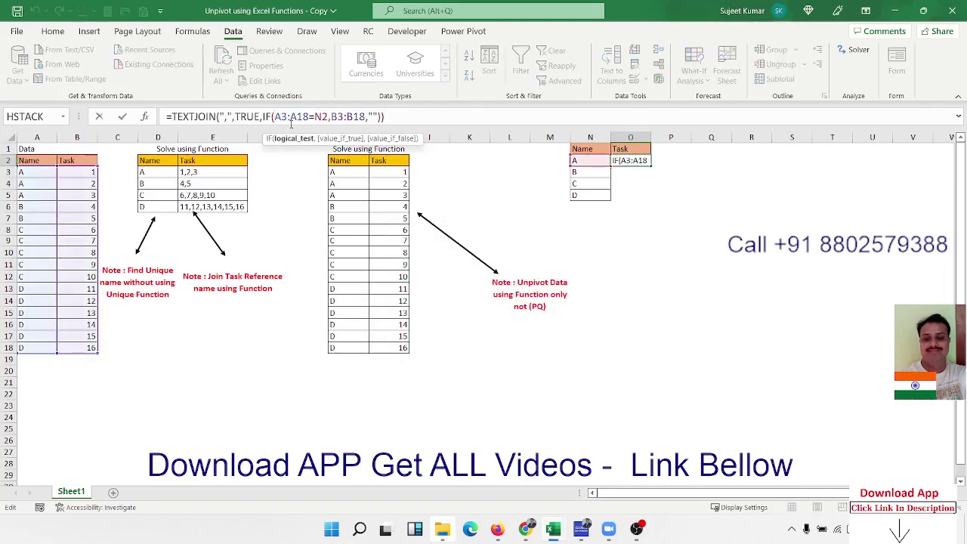
key("F4")
left_click(322, 117)
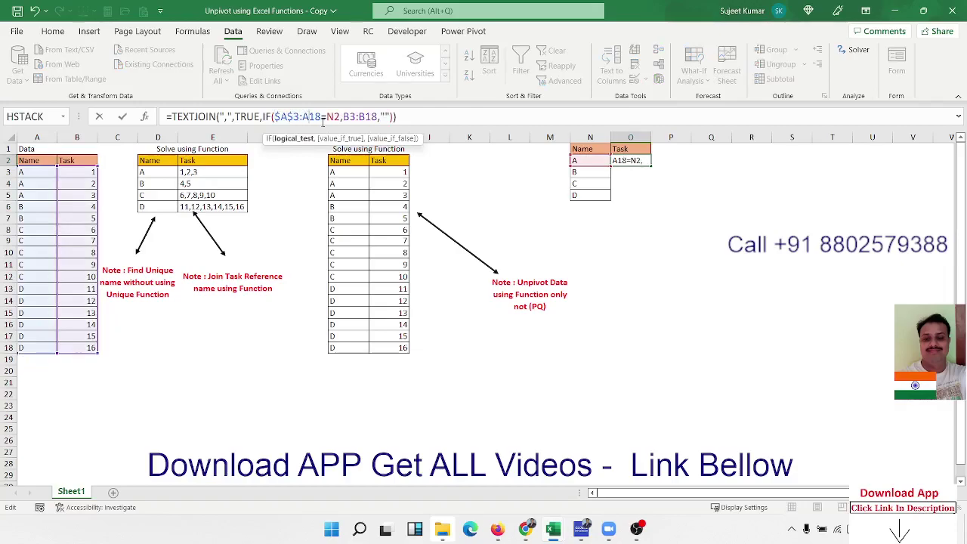
key("F4")
left_click(358, 117)
key("F4")
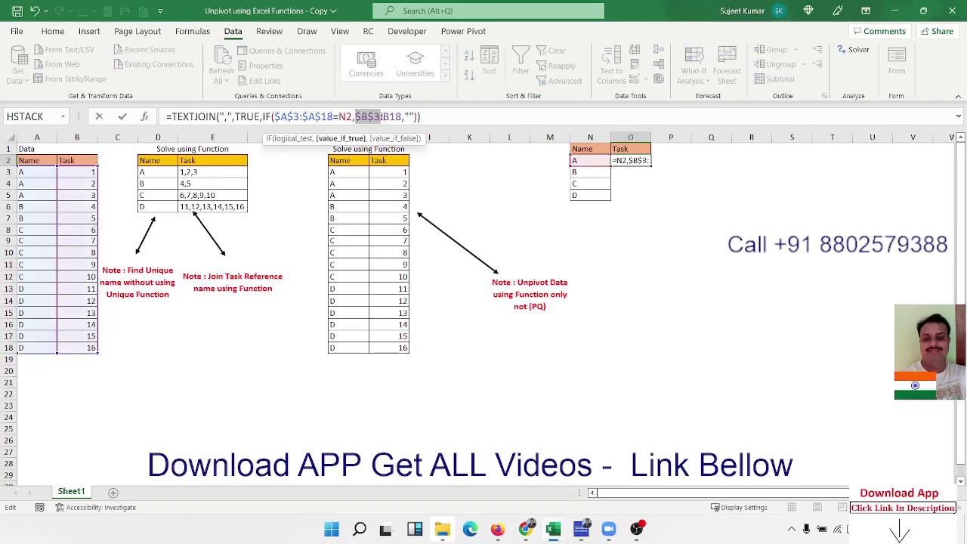
left_click(390, 116)
key("F4")
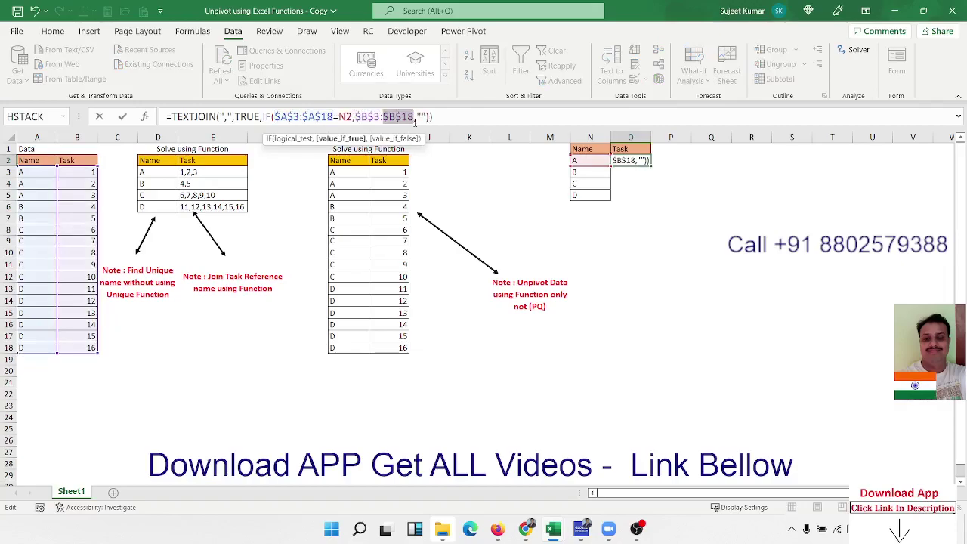
key("Return")
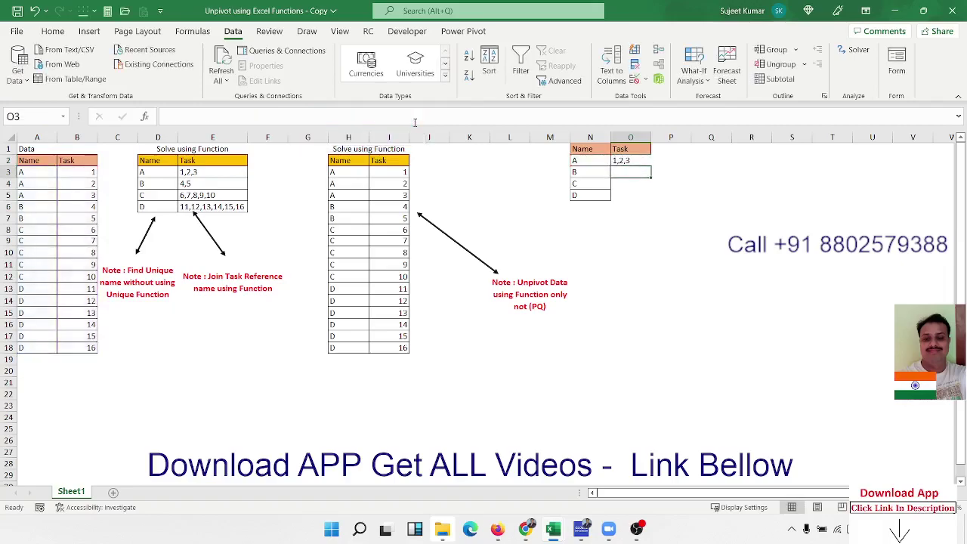
key("Up")
left_click_drag(650, 167, 650, 200)
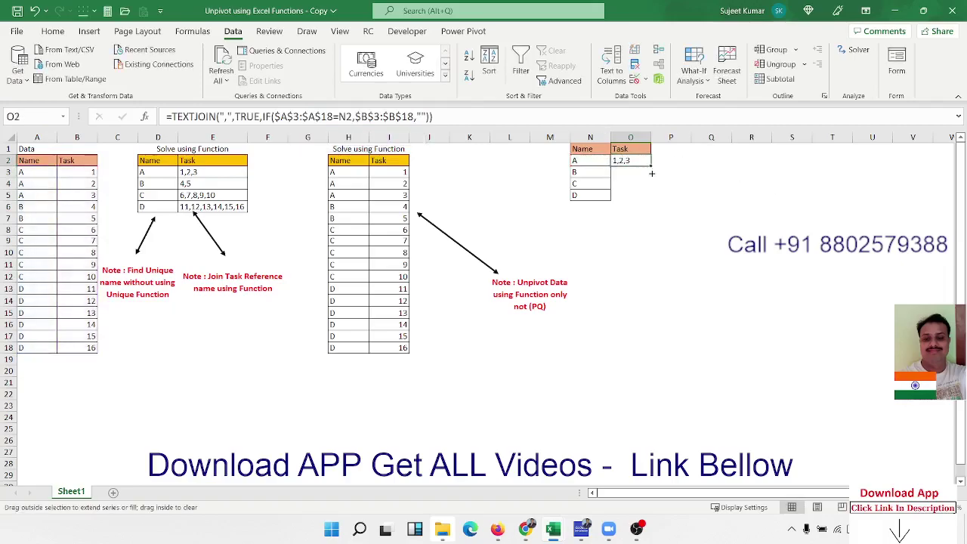
Apply All Borders to the N1:O5 table and autofit column O to the task lists.
left_click(53, 31)
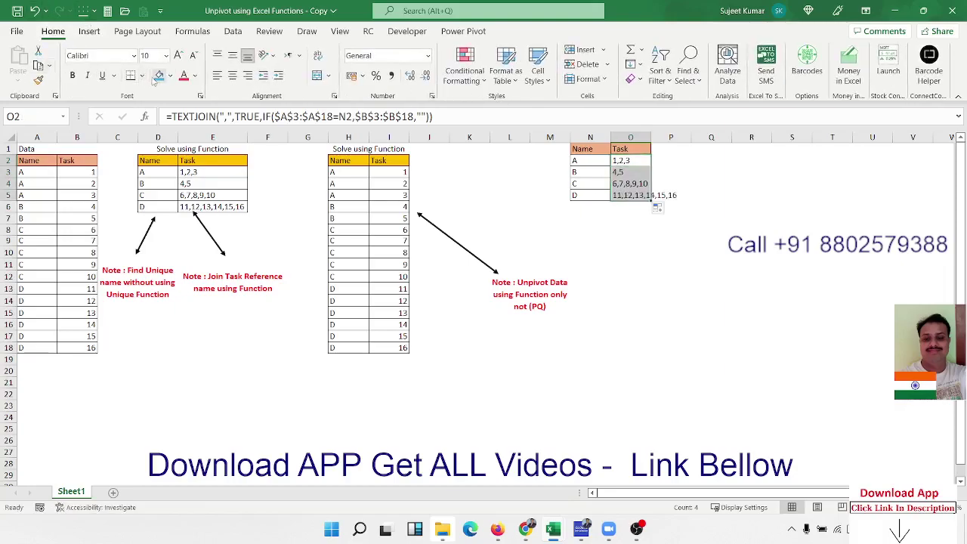
left_click(141, 76)
left_click(166, 203)
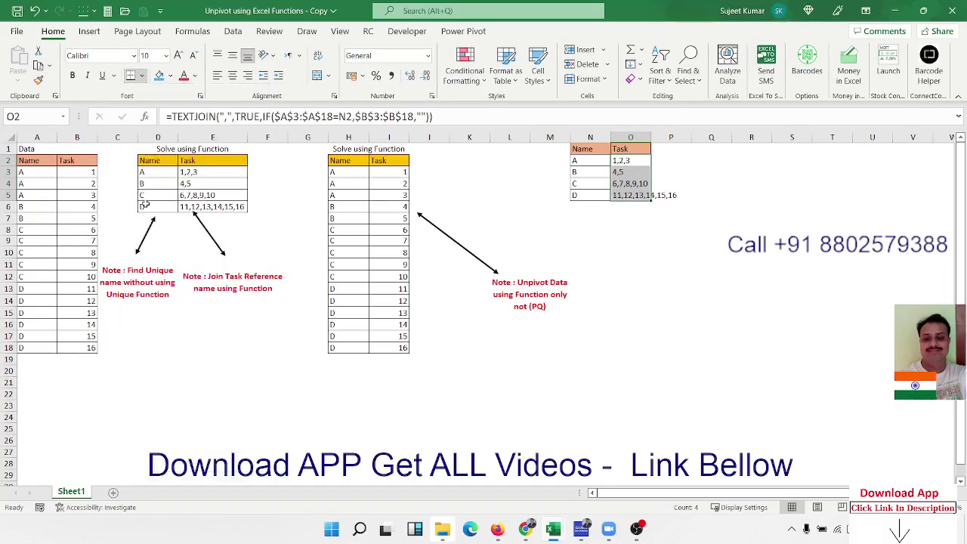
left_click(630, 235)
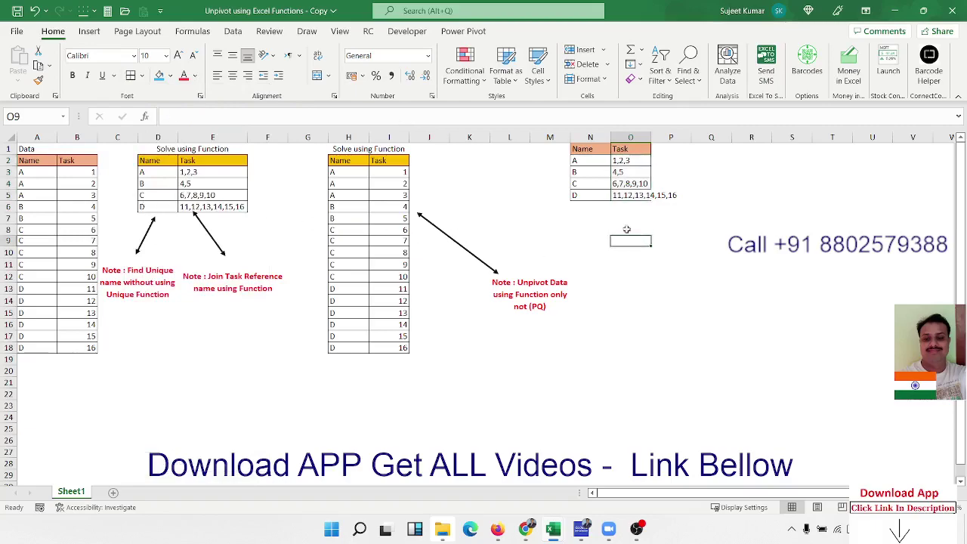
double_click(651, 136)
left_click(640, 193)
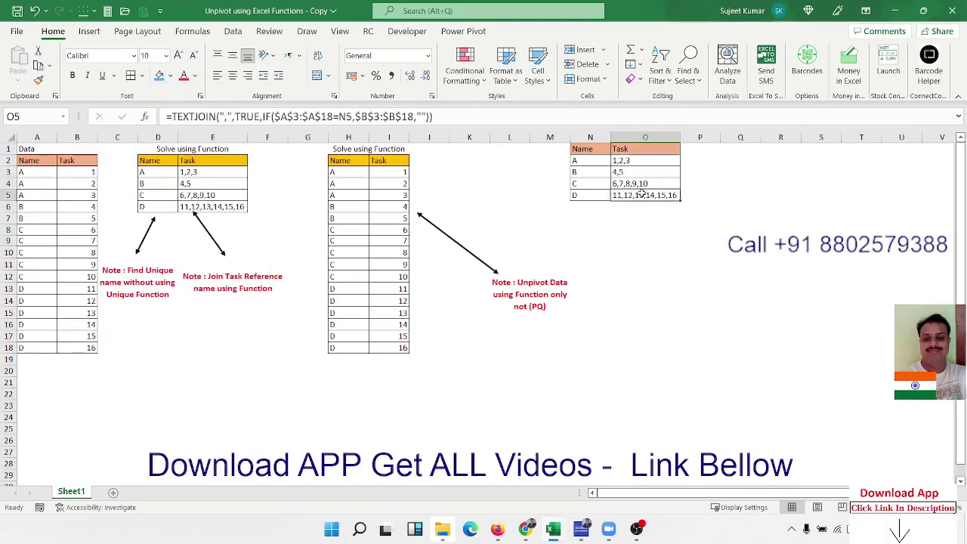
left_click(520, 305)
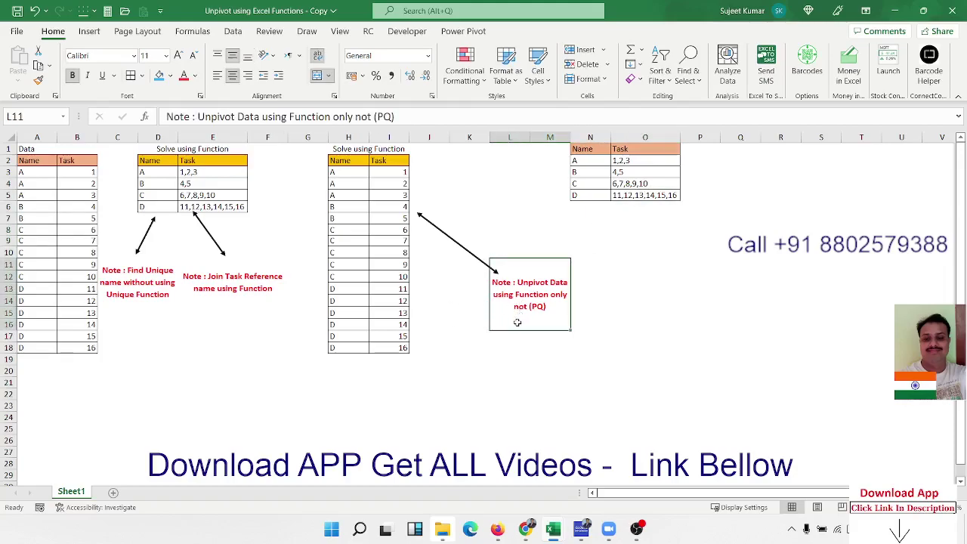
left_click(392, 348)
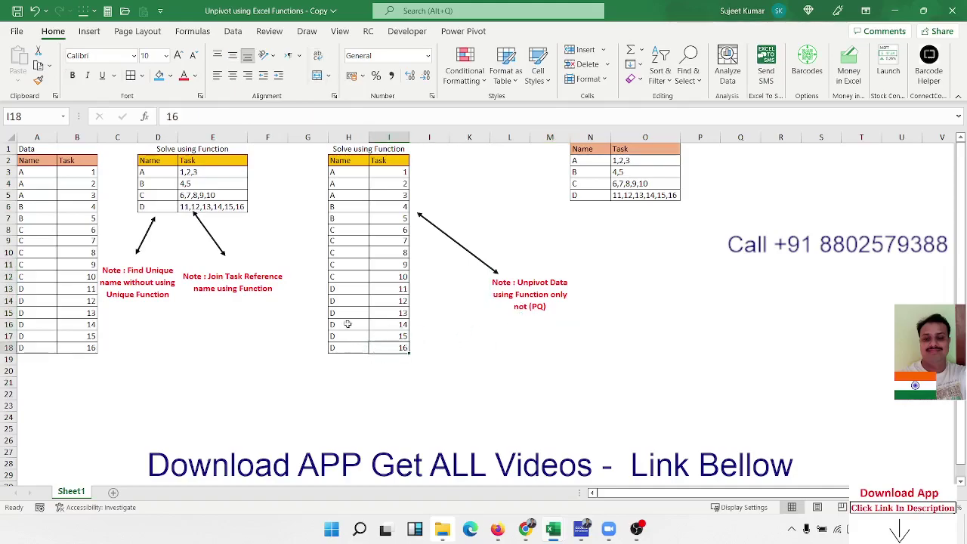
left_click_drag(347, 159, 395, 357)
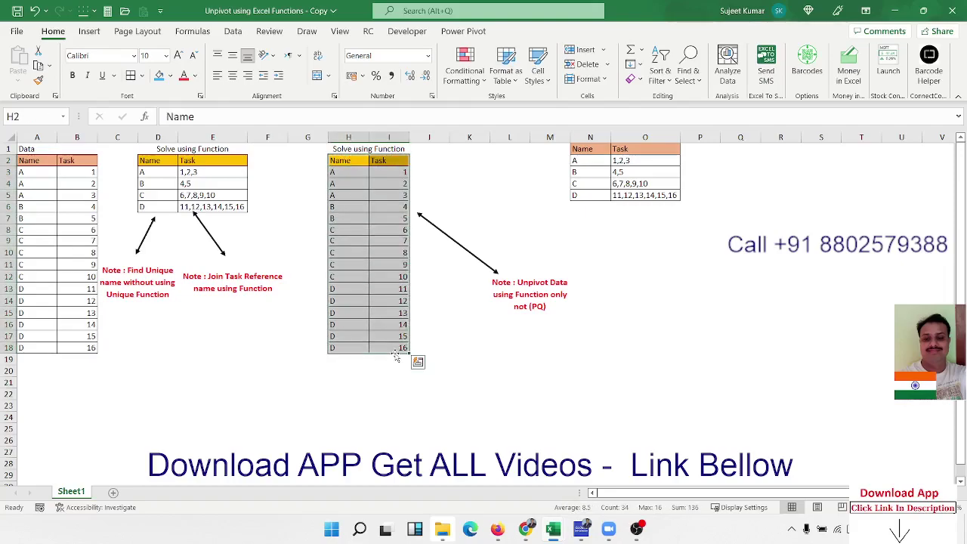
left_click(344, 194)
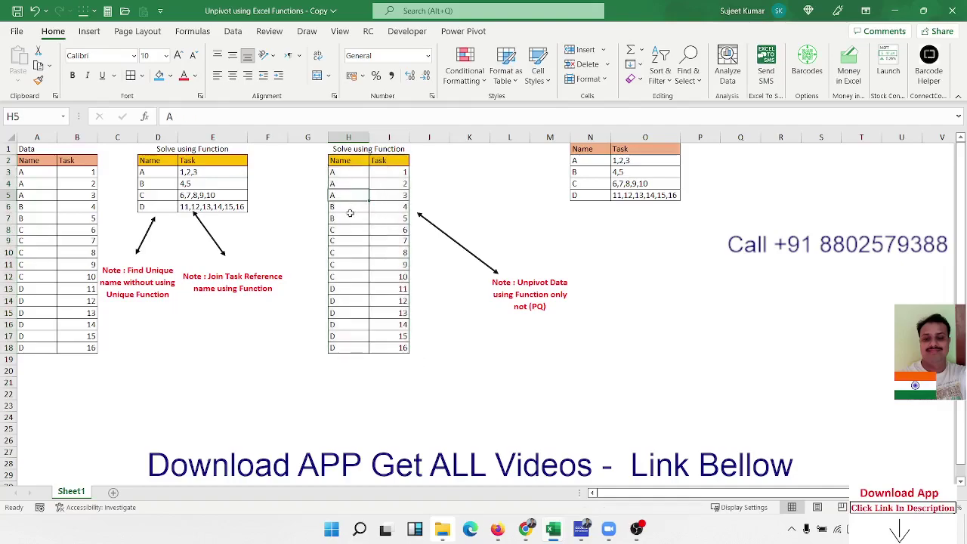
left_click(350, 218)
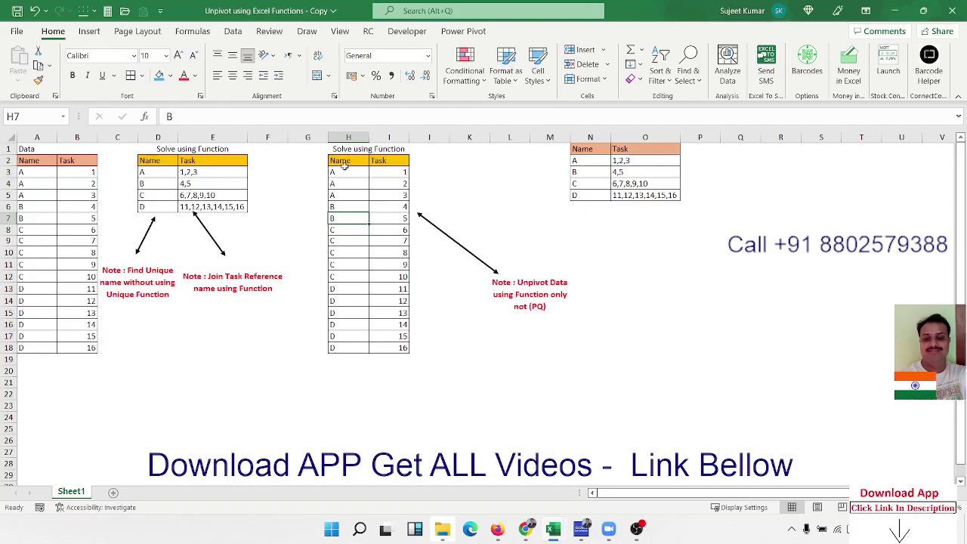
mouse_move(344, 162)
left_mouse_down()
mouse_move(414, 398)
mouse_move(407, 349)
left_mouse_up()
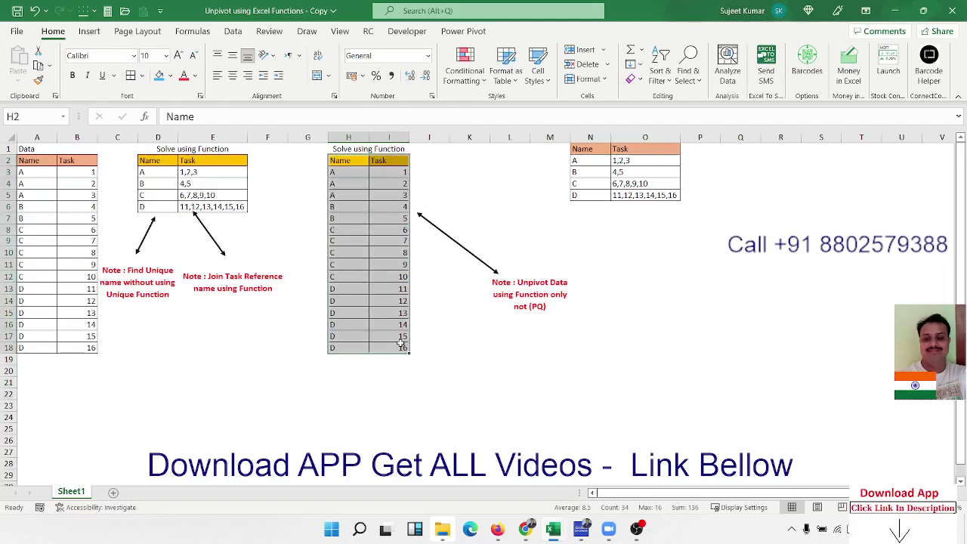
left_click(518, 360)
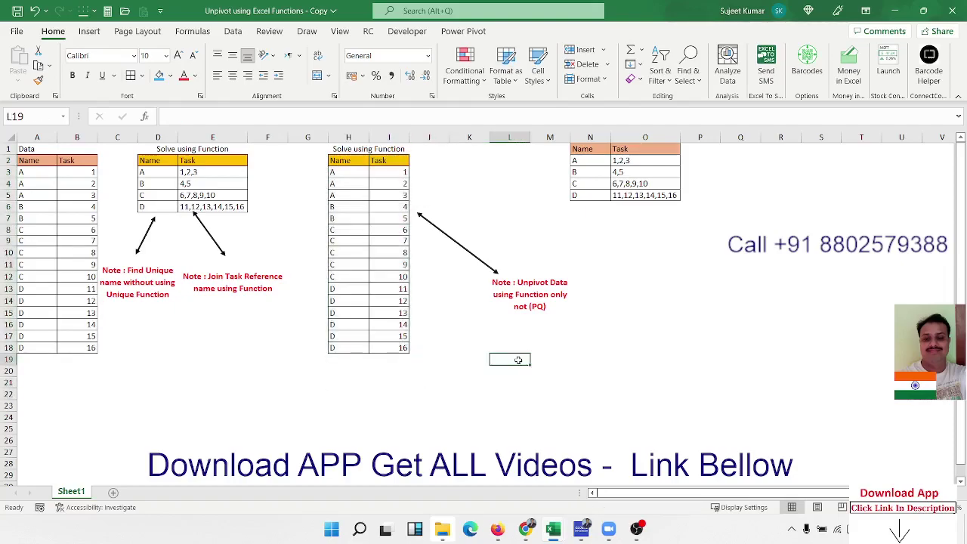
Enter the Name and Jan headers and extend the month headers through May.
type("Name")
key("Tab")
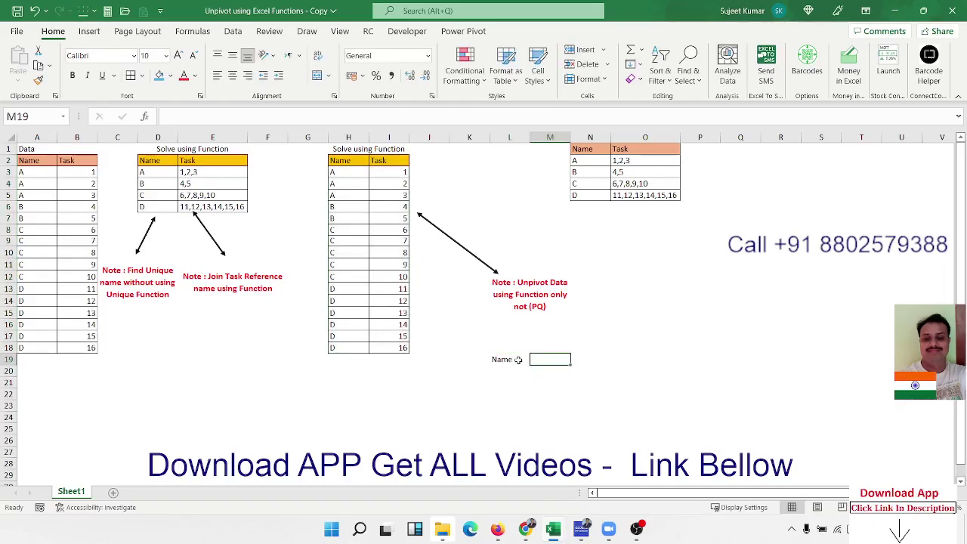
type("Jan")
left_click(528, 390)
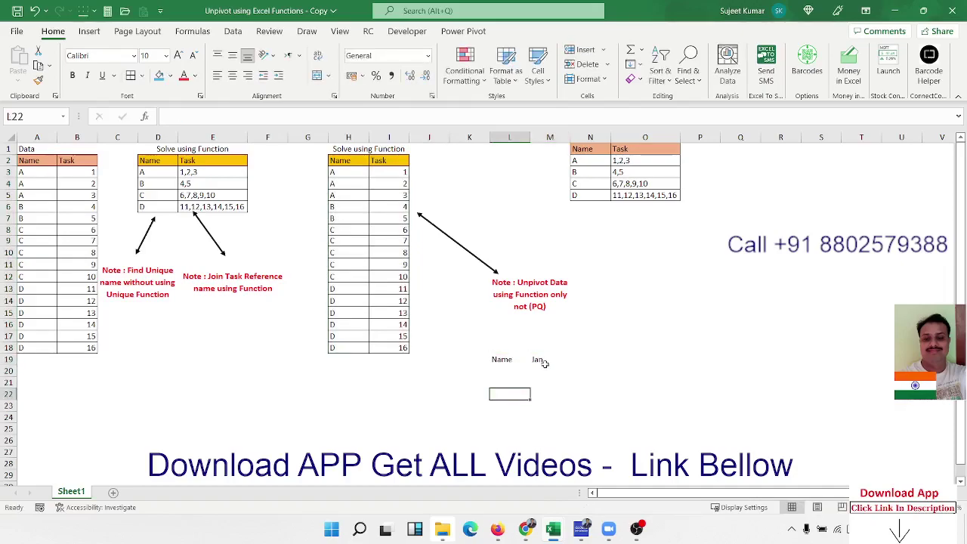
left_click(551, 360)
left_click_drag(570, 364, 744, 367)
Enter the first sample name in L20 and fill five names down the Name column.
left_click(504, 371)
type("P")
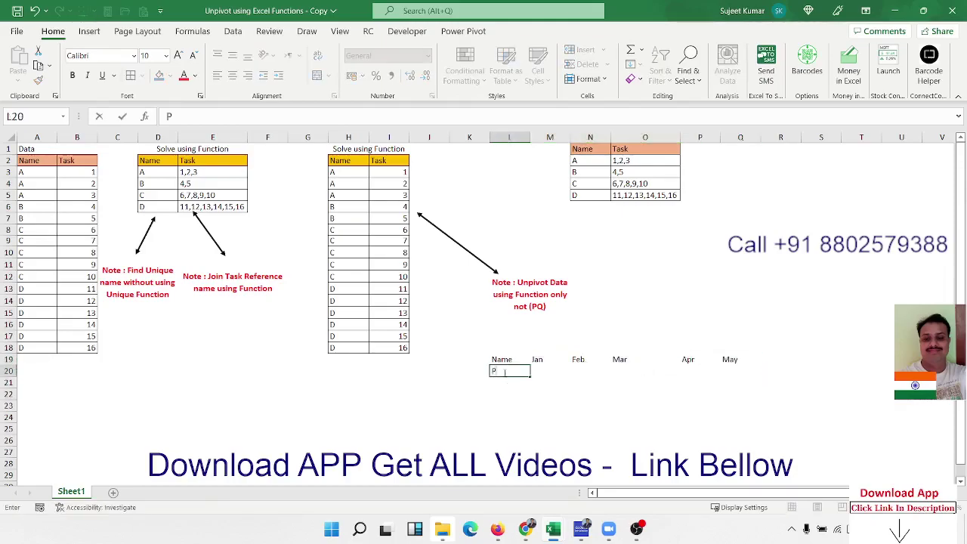
type("uja")
key("Return")
left_click(513, 374)
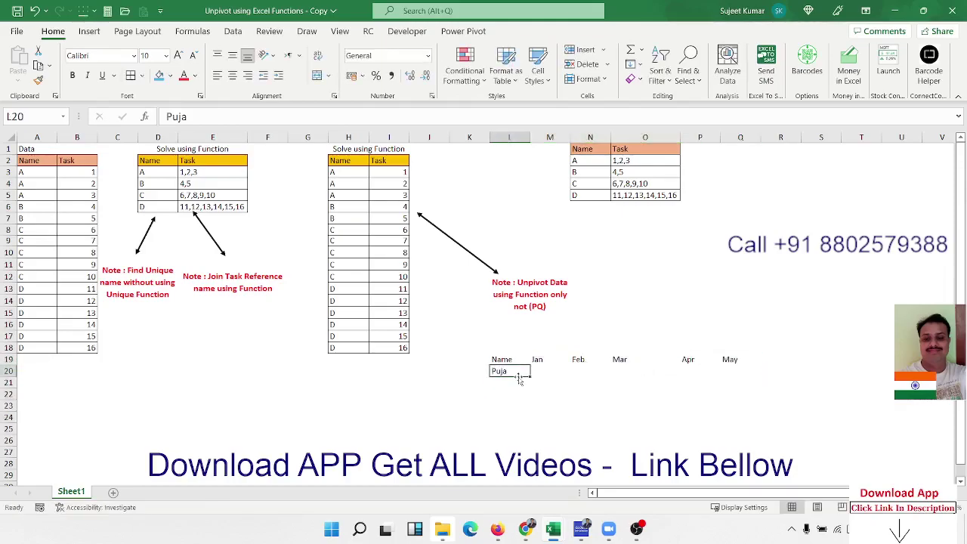
left_click_drag(531, 377, 533, 418)
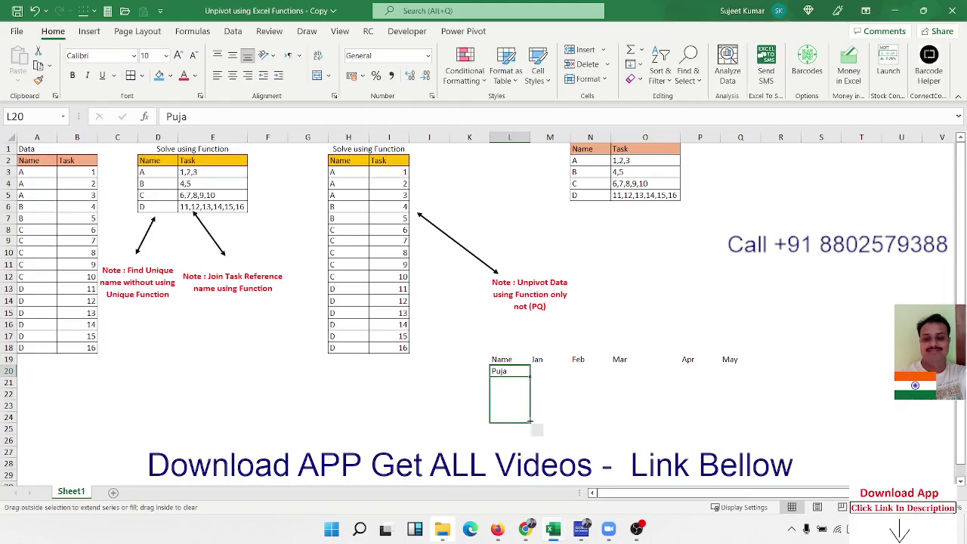
Enter the first person's Jan–May sales: 85, 25, 68, 65, 85.
left_click(547, 373)
type("85")
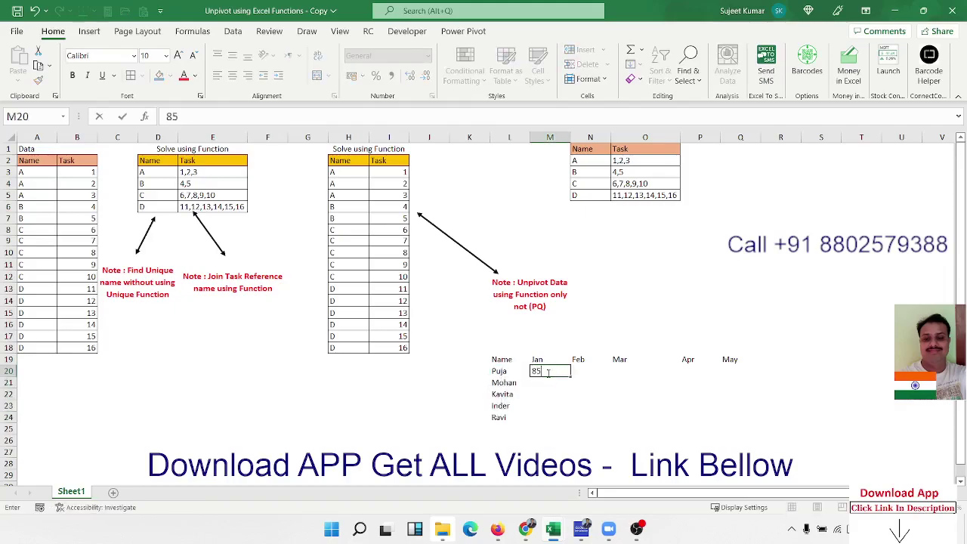
key("Tab")
type("25")
key("Tab")
type("68")
key("Tab")
type("6")
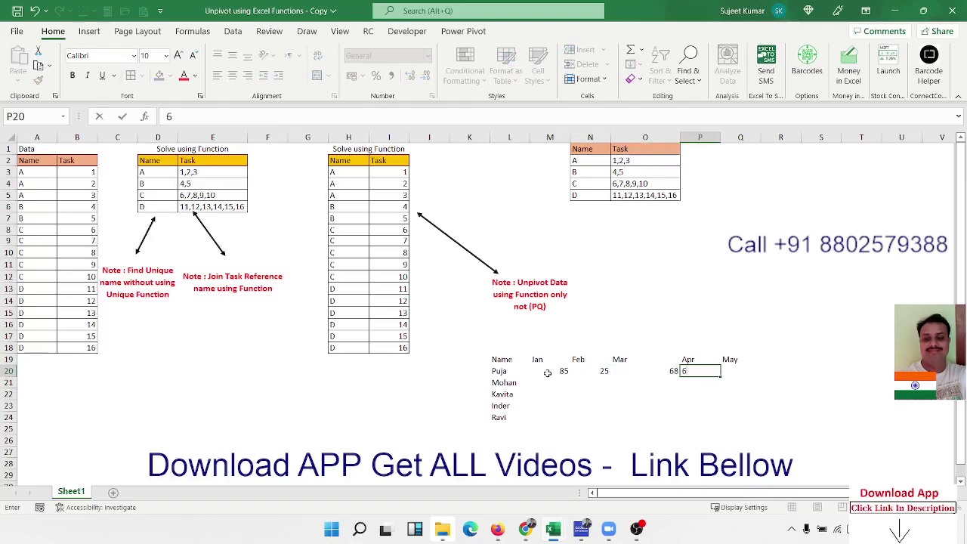
key("Tab")
type("85")
key("Left")
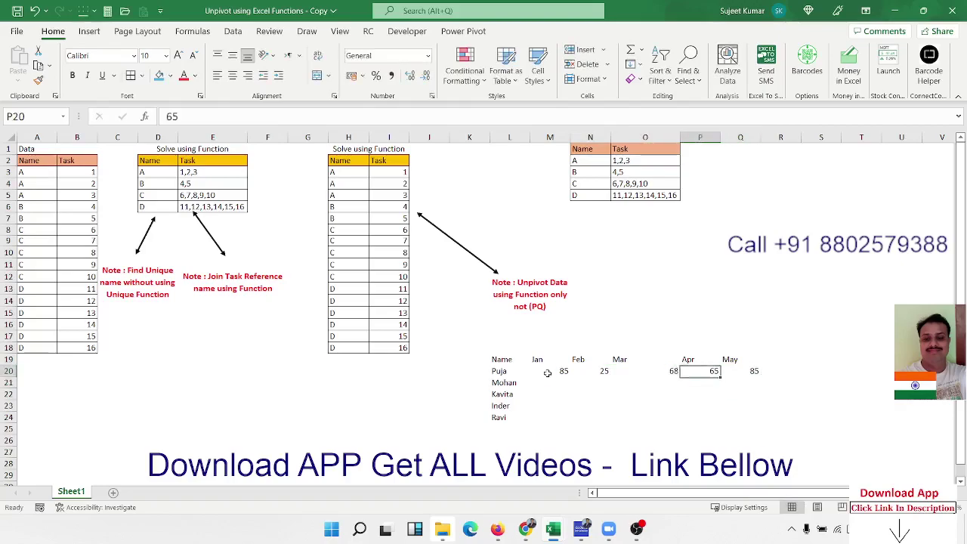
Return to the first Jan cell and begin a RANDBETWEEN formula.
key("Left")
key("Left")
key("Return")
left_click(547, 371)
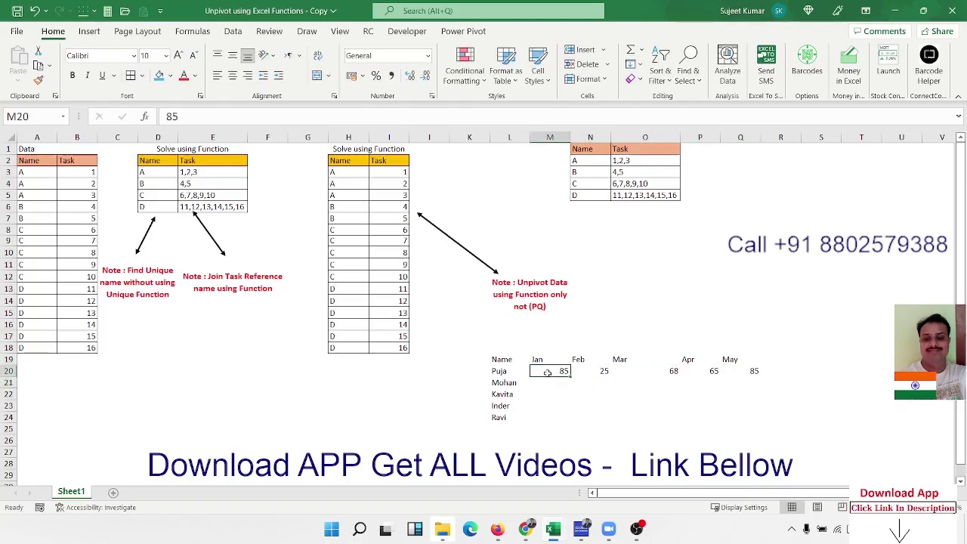
type("=ra")
key("Down")
key("Down")
key("Down")
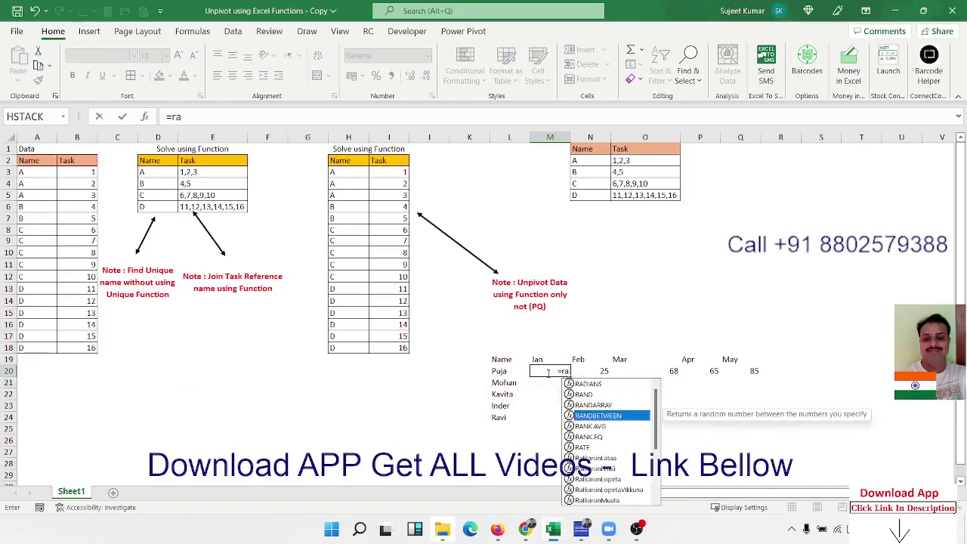
Fill M20:R24 with =RANDBETWEEN(10,90) and paste the grid back as fixed values.
key("Tab")
type("10,90")
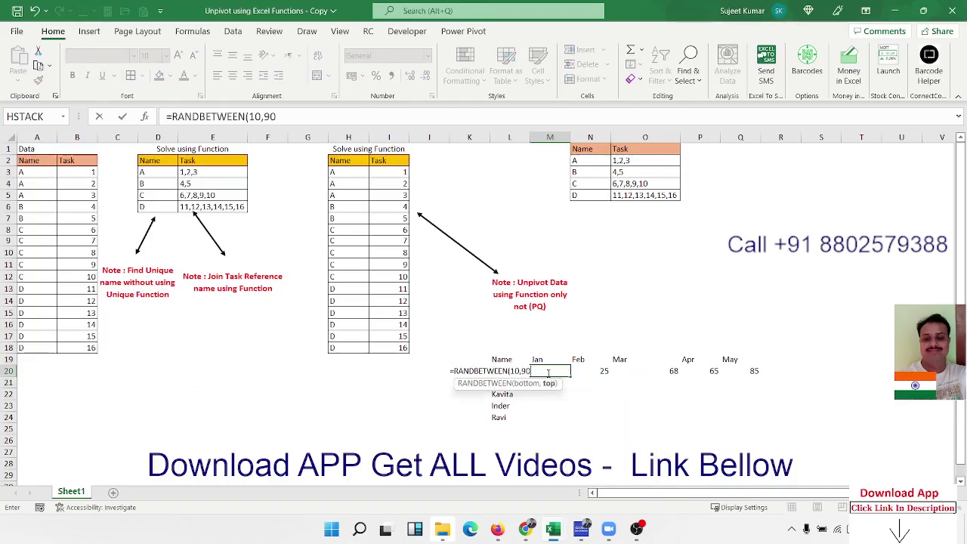
key("Return")
left_click_drag(555, 371, 729, 418)
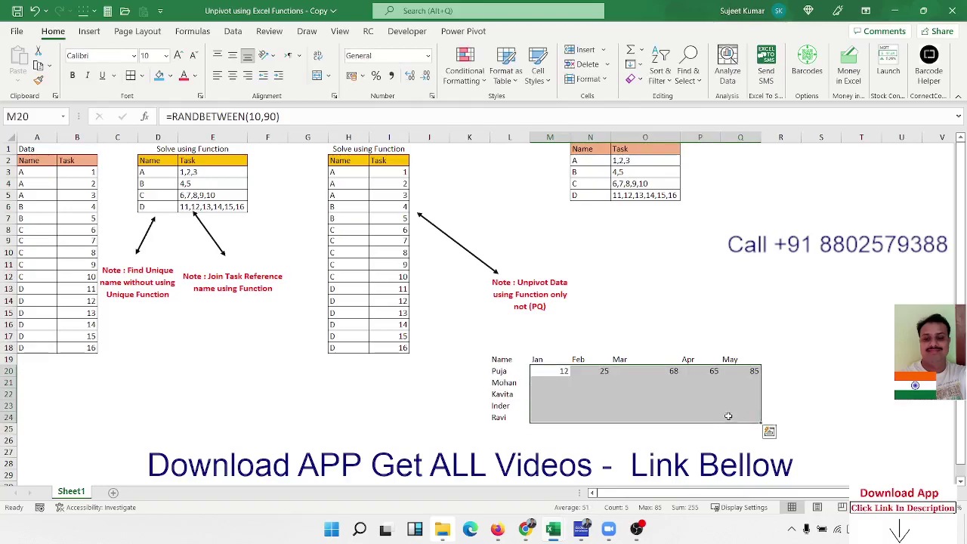
key("ctrl+d")
key("ctrl+c")
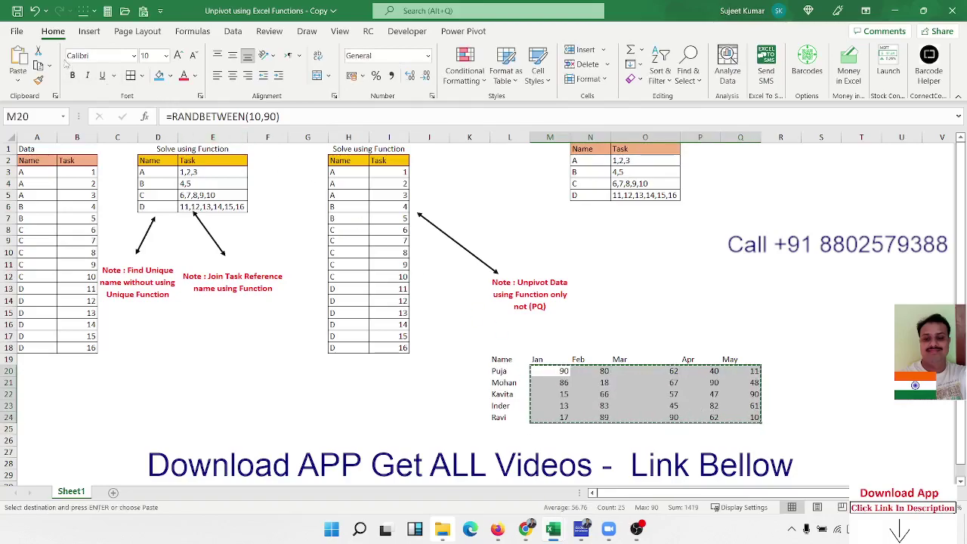
left_click(18, 80)
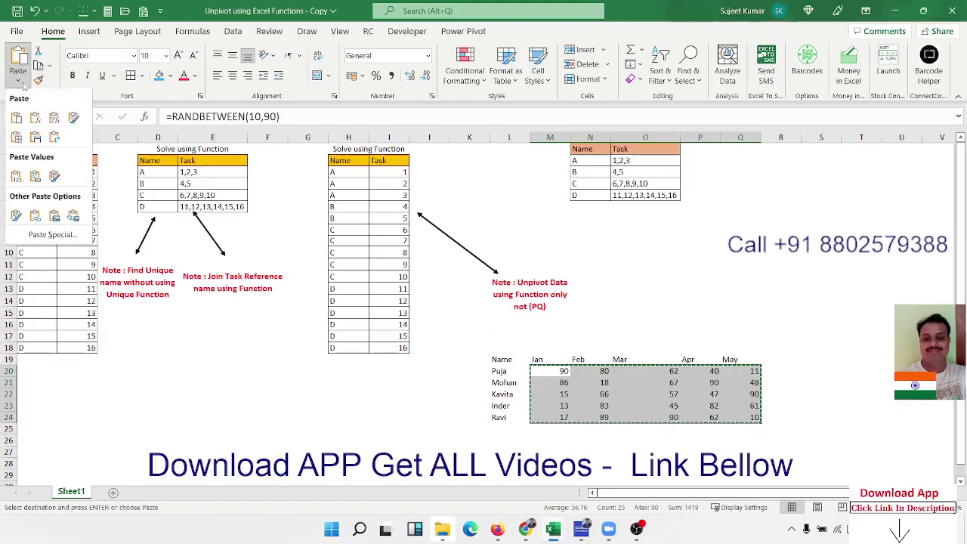
left_click(15, 177)
left_click(189, 386)
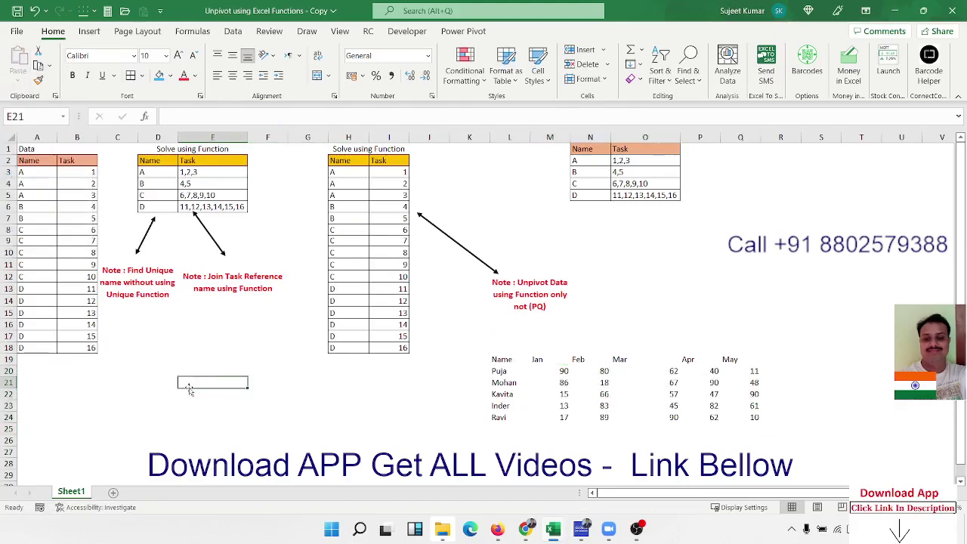
Type the headers Name, Month and Sales in E21:G21.
type("Name")
key("Tab")
type("Mo")
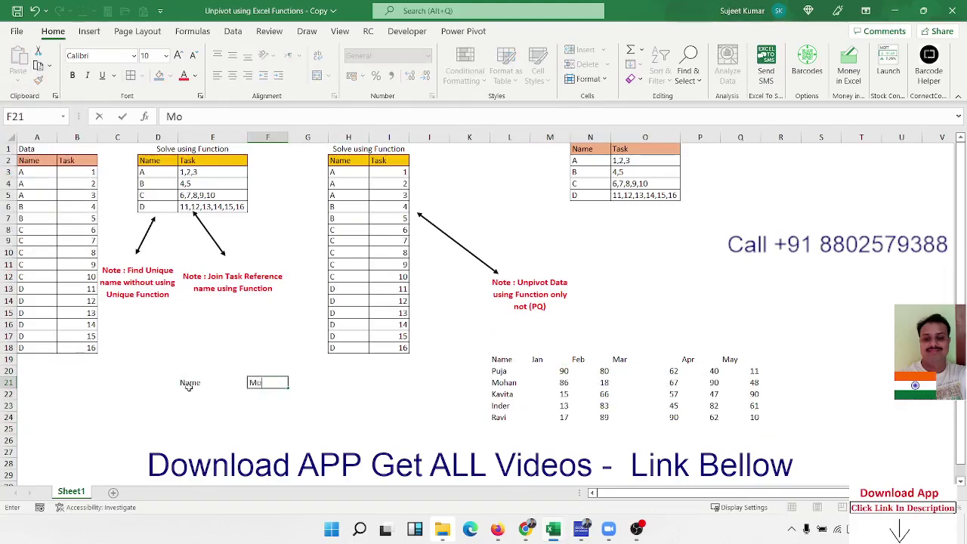
type("nth")
key("Return")
key("Up")
key("Right")
key("Right")
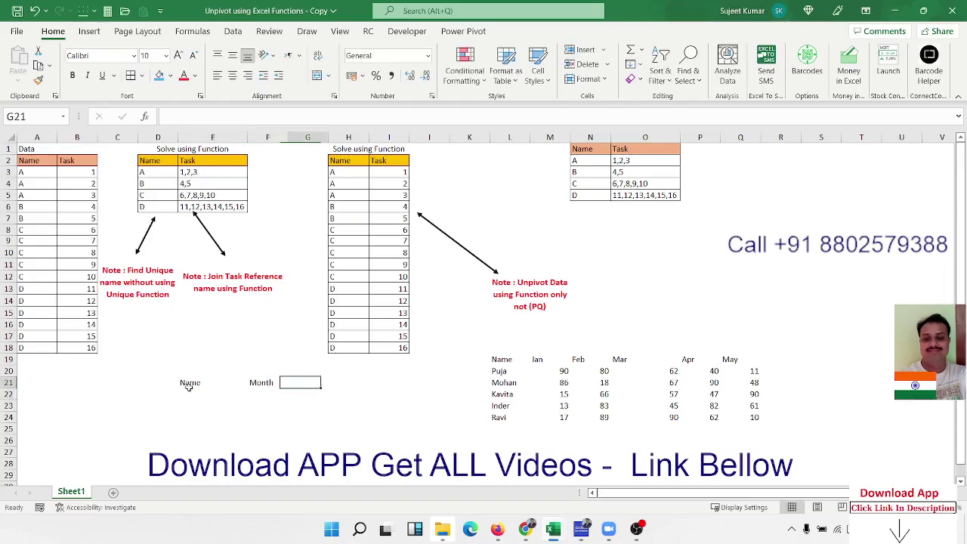
type("Sales")
key("Return")
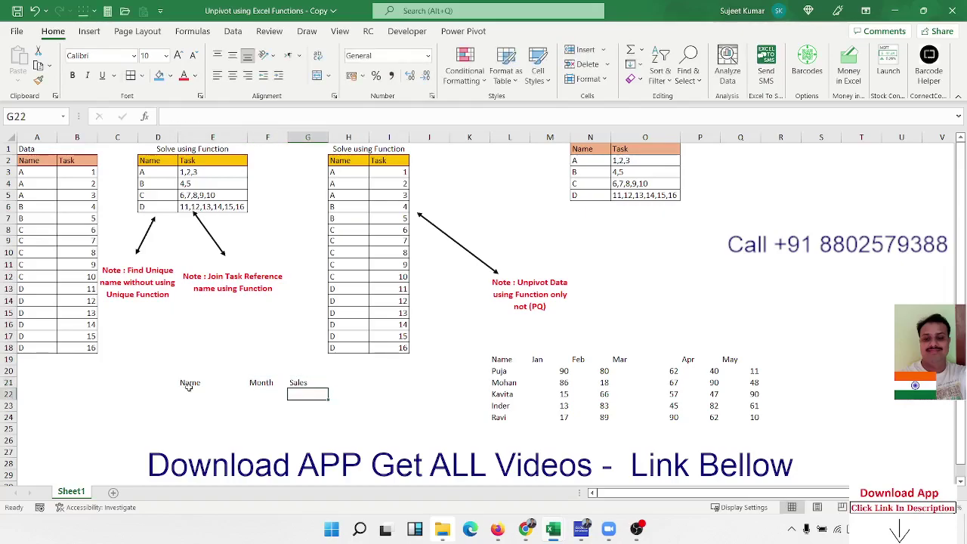
Copy the five names into E22:E26 under Name.
key("Right")
key("Right")
key("Right")
key("Right")
key("Right")
key("Up")
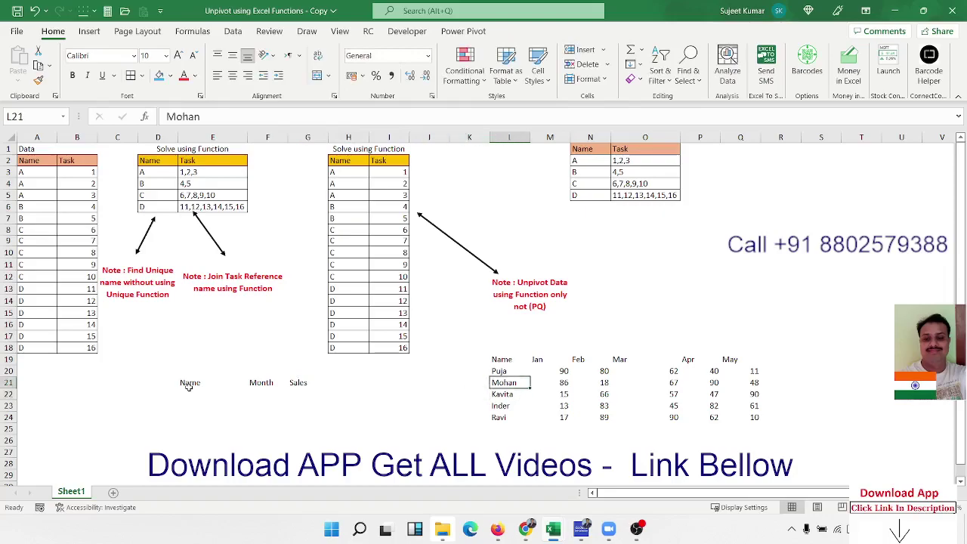
key("Up")
key("shift+Down")
key("shift+Down")
key("shift+Down")
left_click(189, 384)
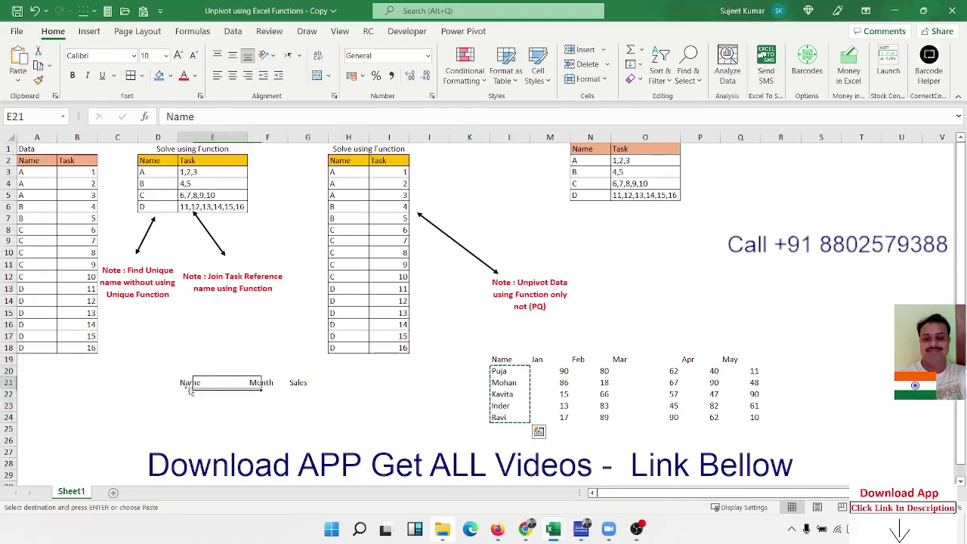
left_click(189, 393)
key("ctrl+v")
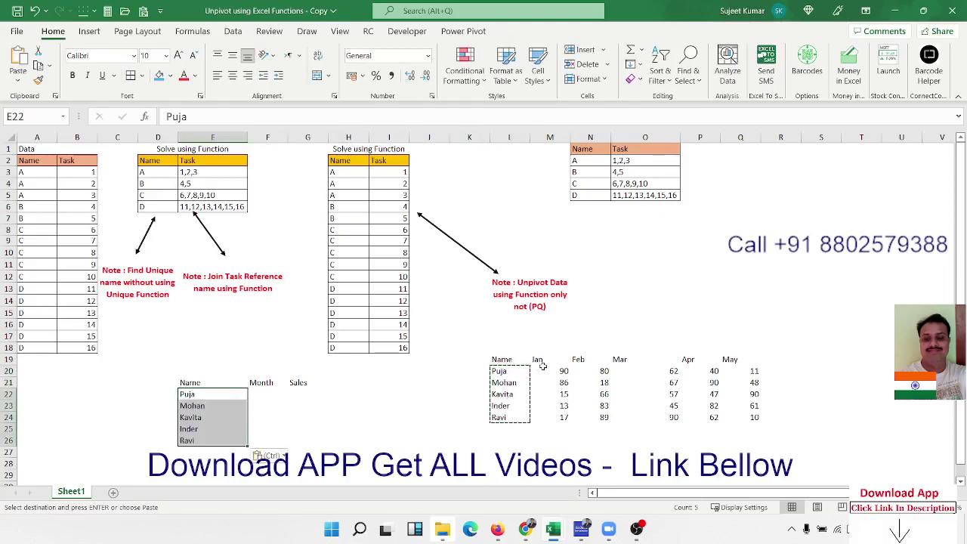
Fill Month with Jan and Sales with the Jan values 90, 86, 15, 13, 17.
left_click(538, 359)
key("ctrl+c")
left_click_drag(267, 394, 258, 441)
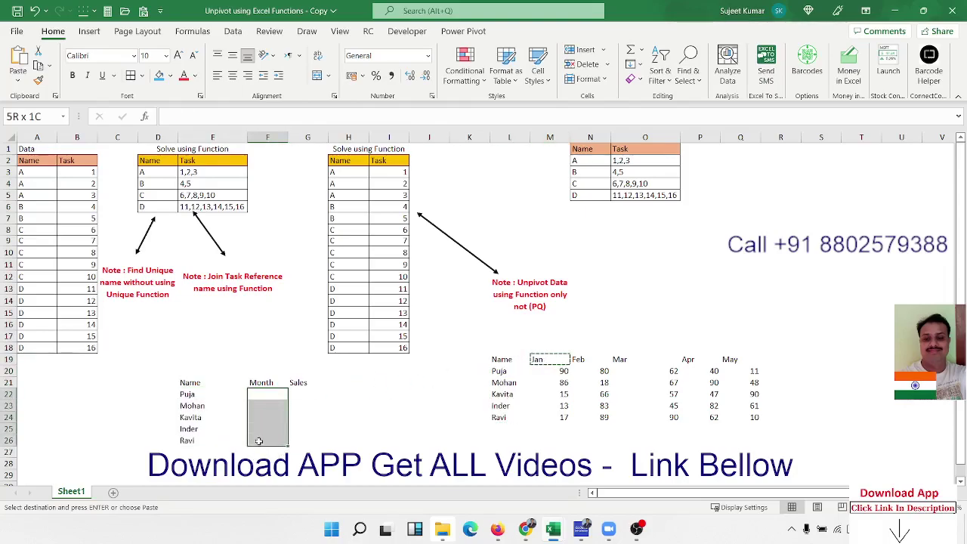
key("ctrl+v")
left_click_drag(563, 371, 559, 417)
key("ctrl+c")
left_click(302, 394)
key("ctrl+v")
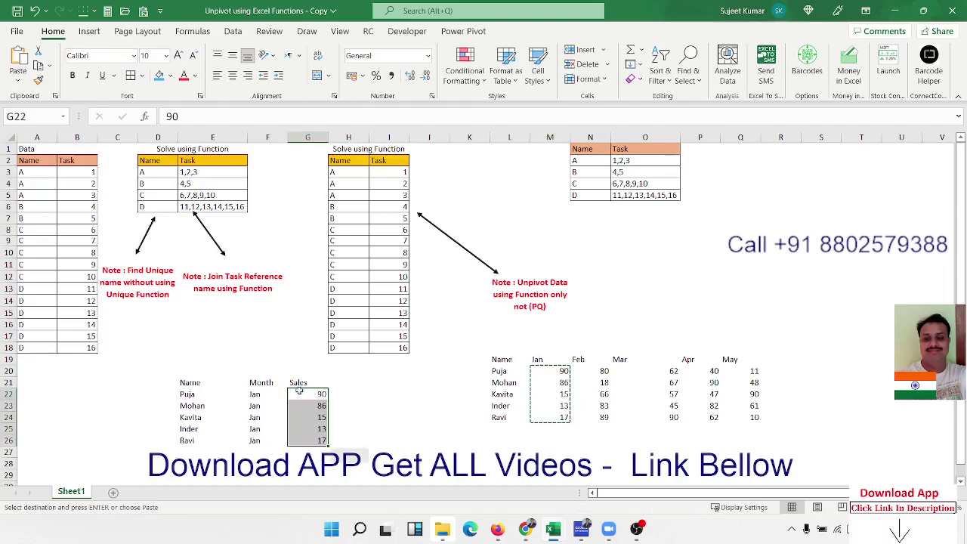
left_click(592, 375)
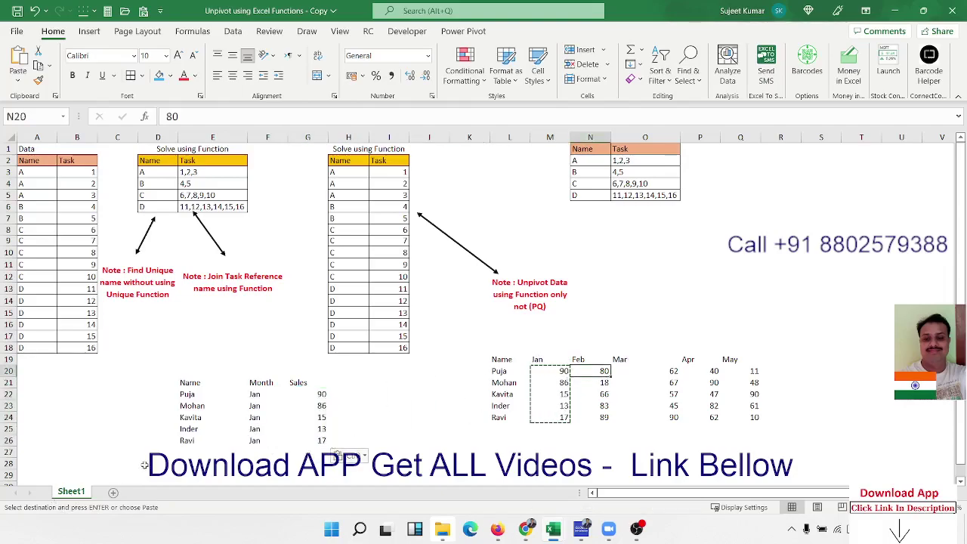
left_click(191, 446)
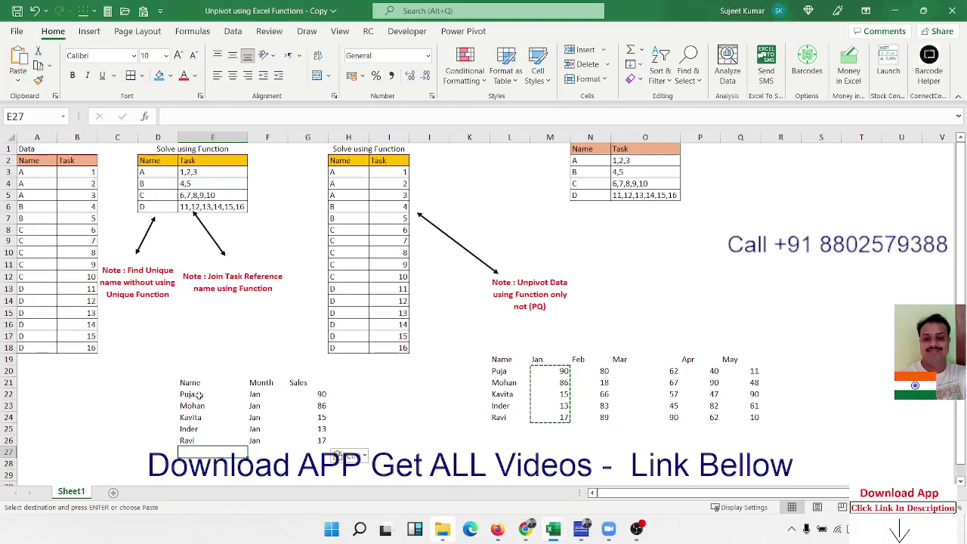
Clear the rows E22:G26 and the Name, Month, Sales headers in E21:G21.
left_click_drag(195, 394, 310, 445)
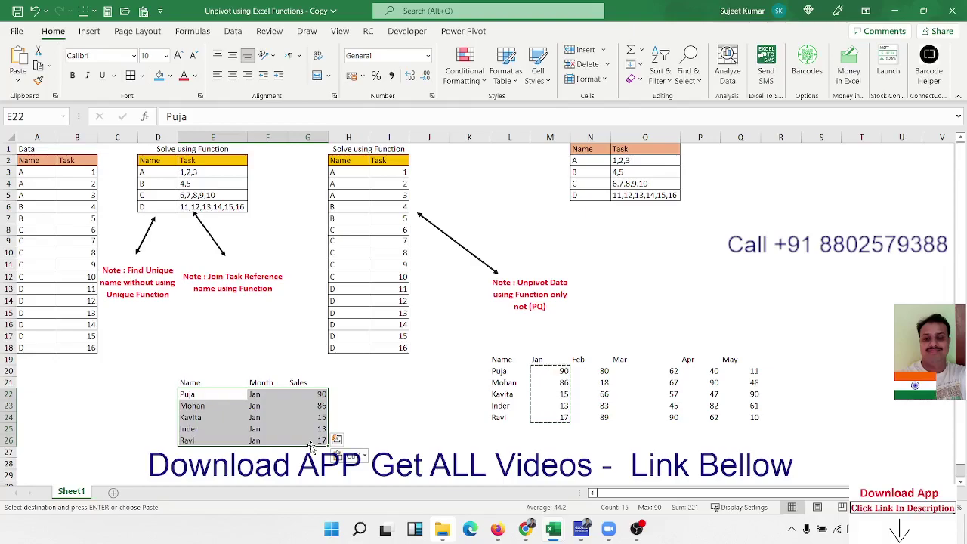
key("Delete")
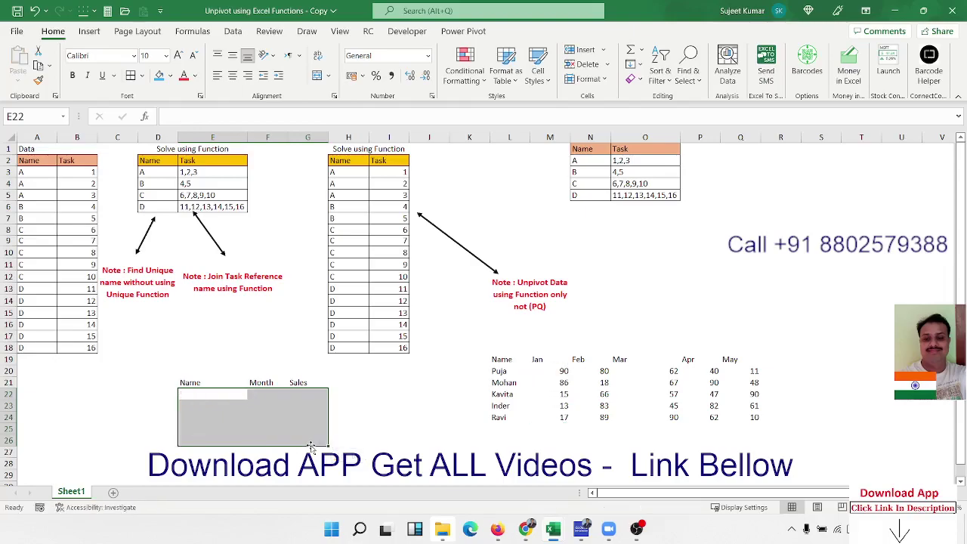
key("Up")
key("shift+Right")
key("shift+Right")
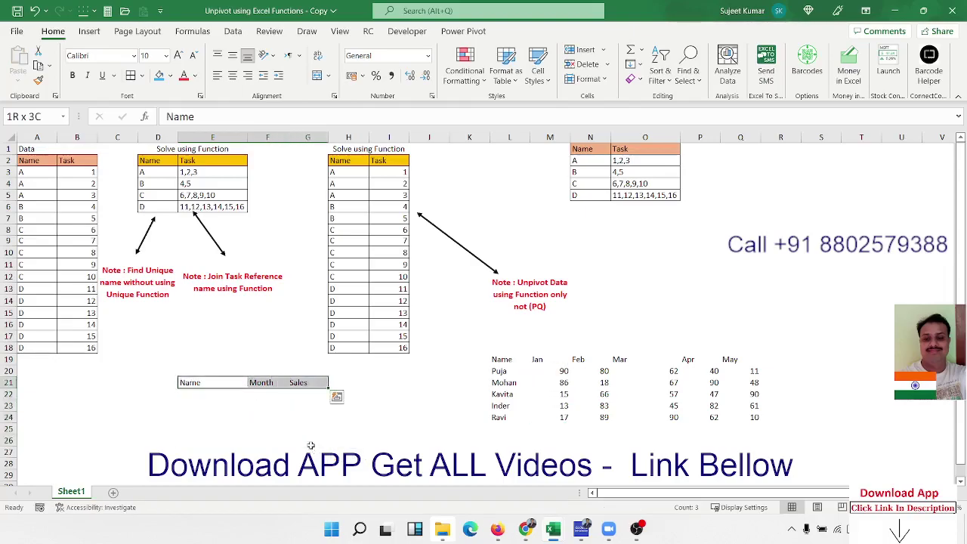
key("Delete")
key("Right")
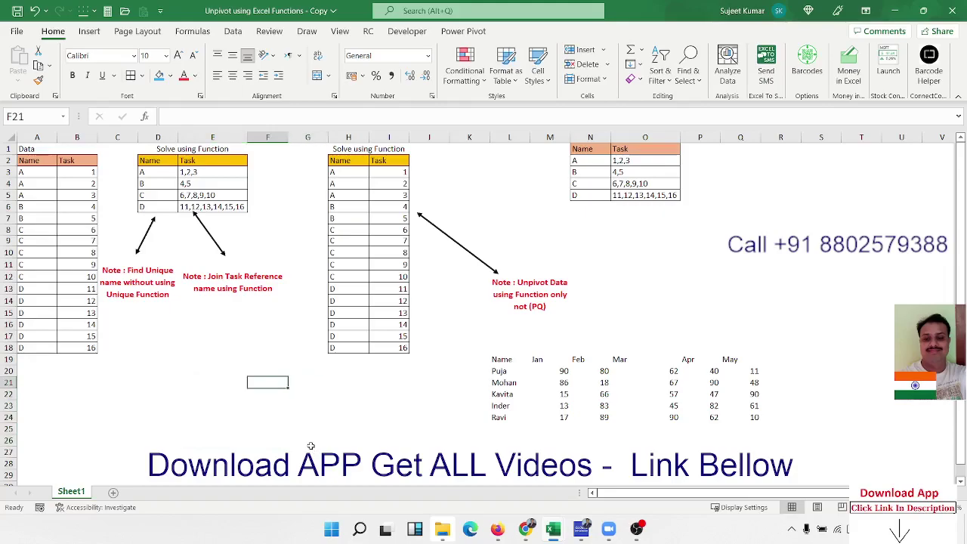
left_click(513, 315)
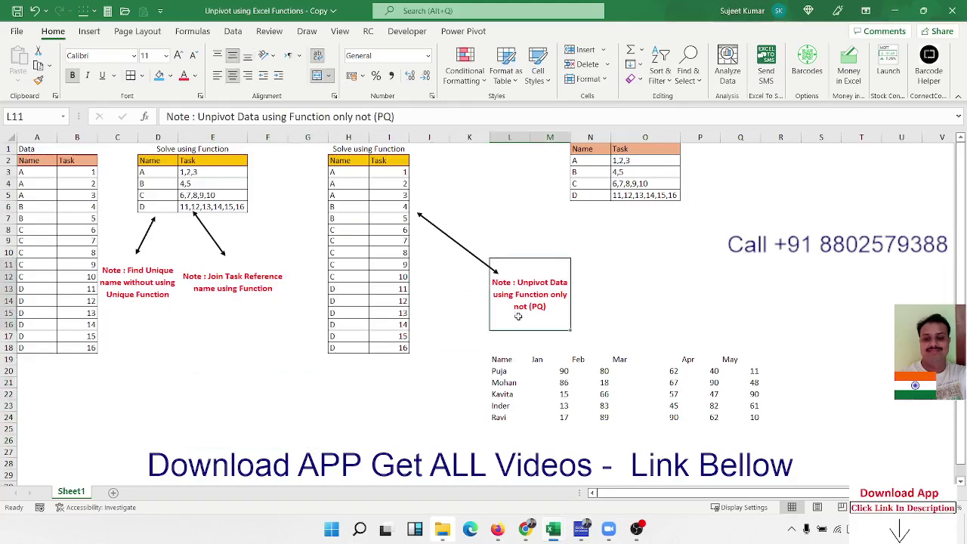